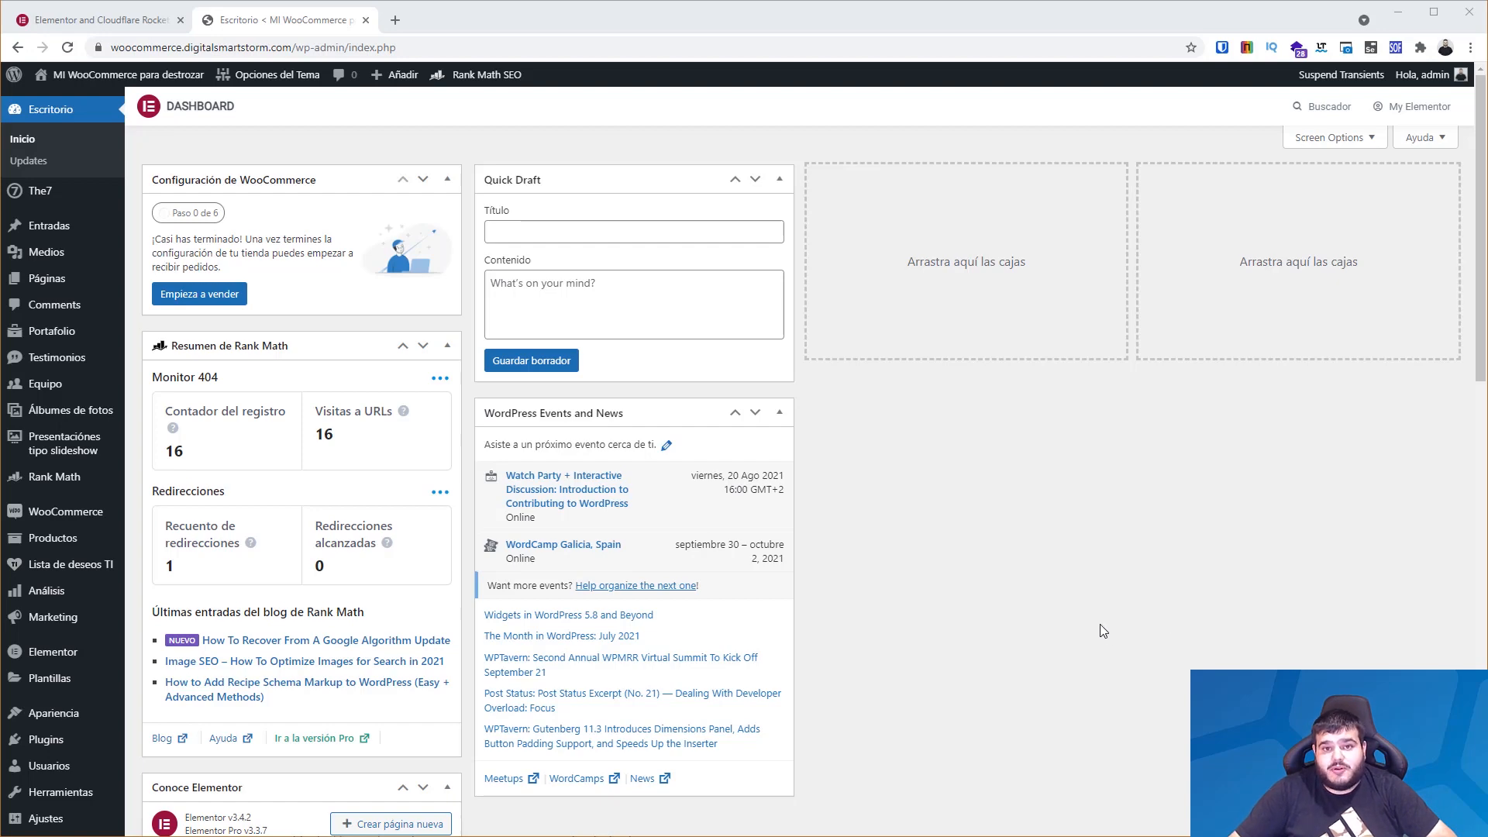
In Elementor's Herramientas settings, set Modo seguro and Barra de depuración to Activar and save the changes.
scroll(259, 757, "down", 5)
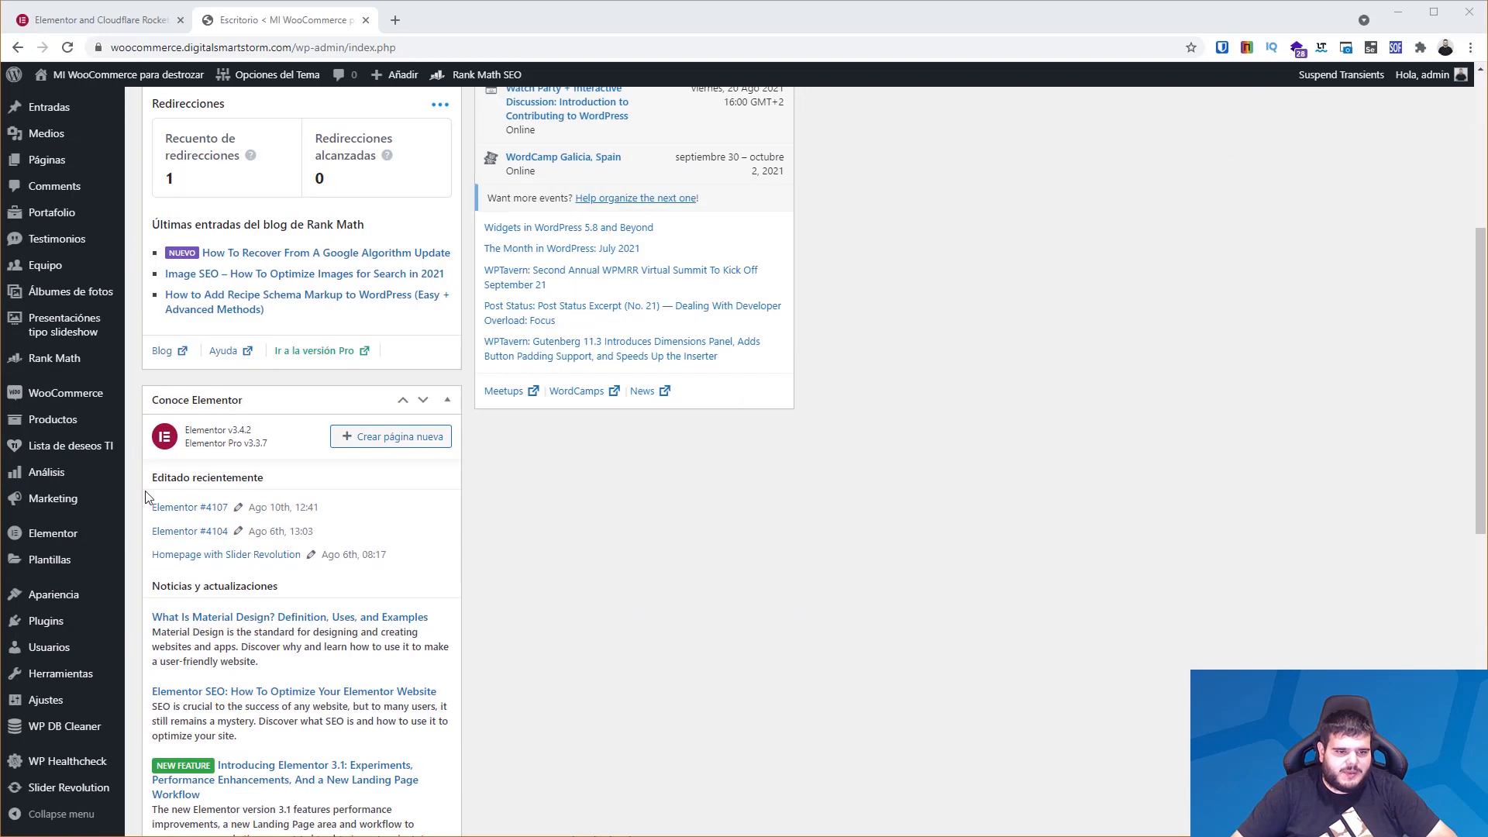
mouse_move(84, 561)
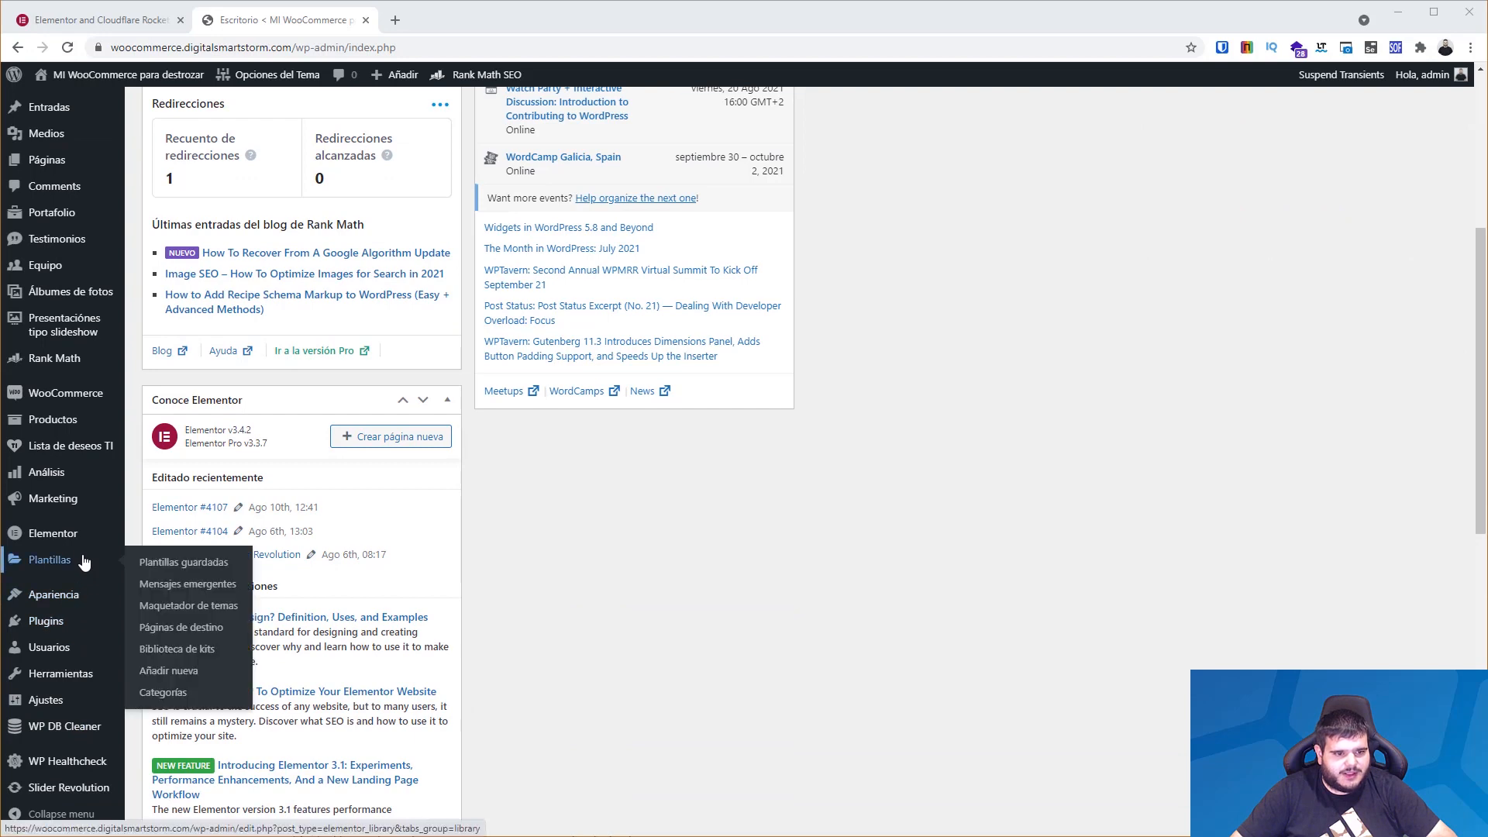
mouse_move(80, 533)
left_click(193, 686)
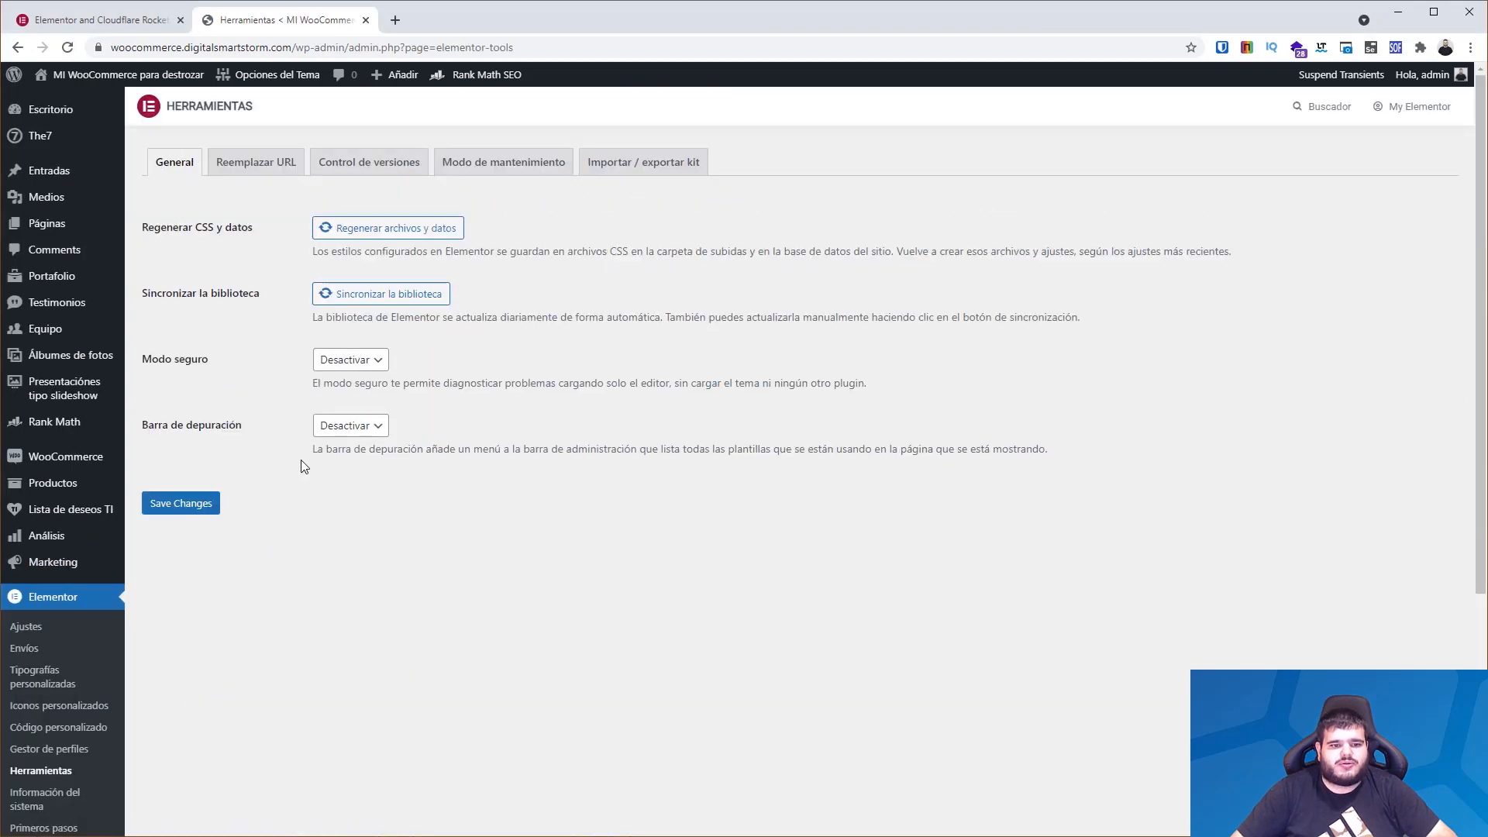
left_click(341, 361)
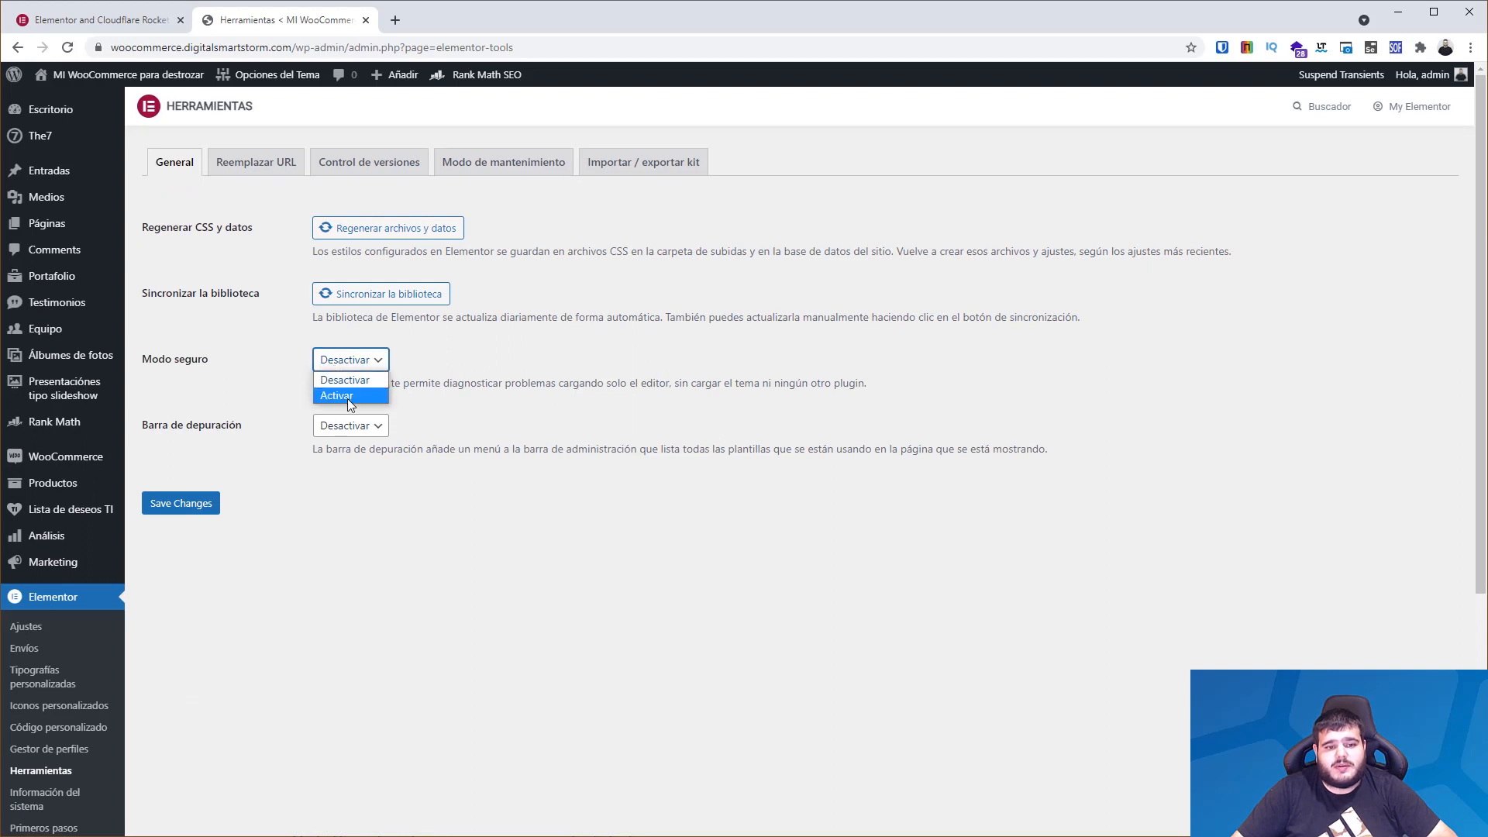
left_click(347, 396)
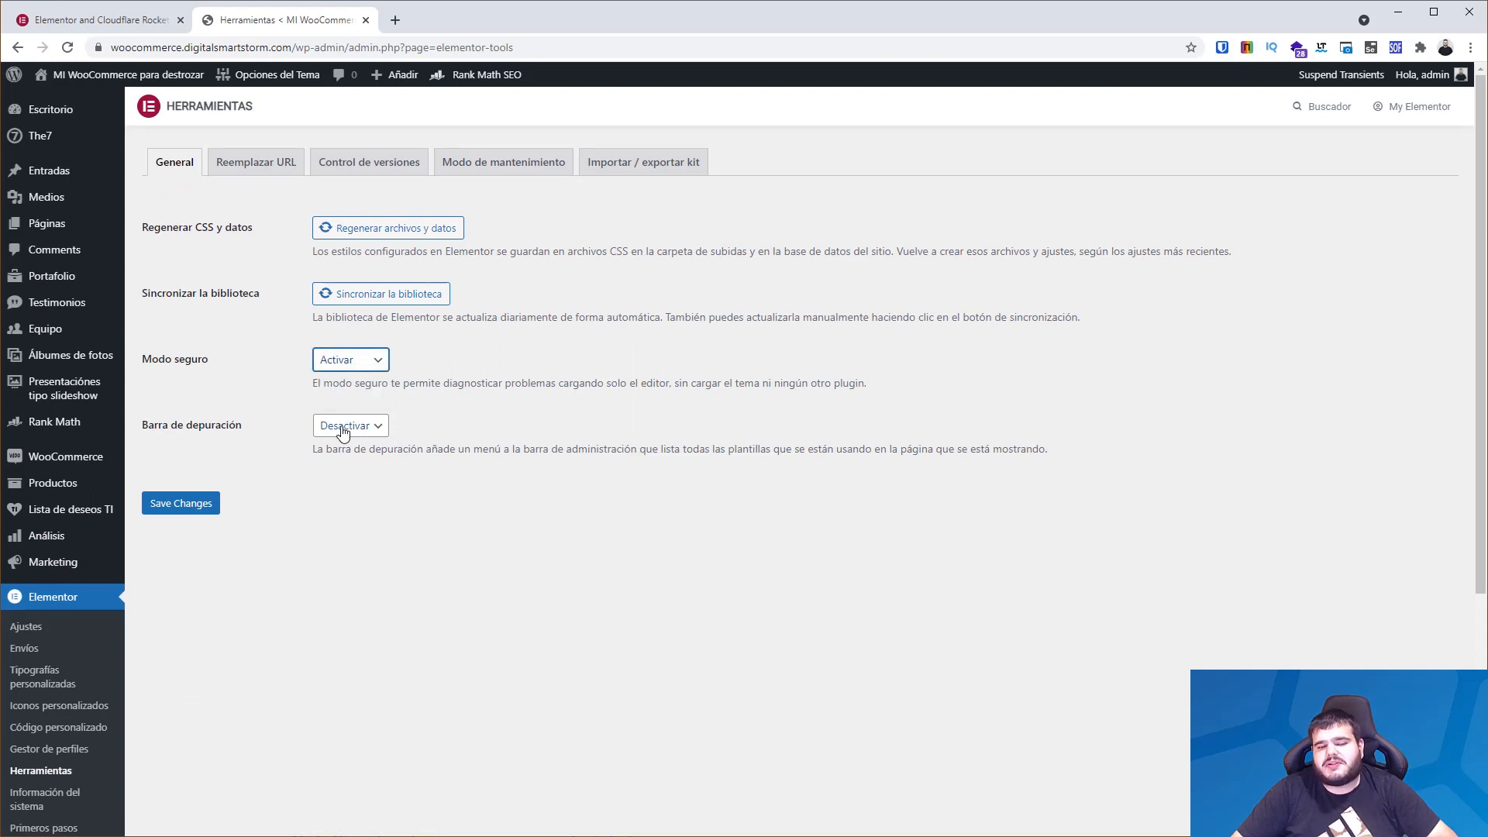
left_click(344, 428)
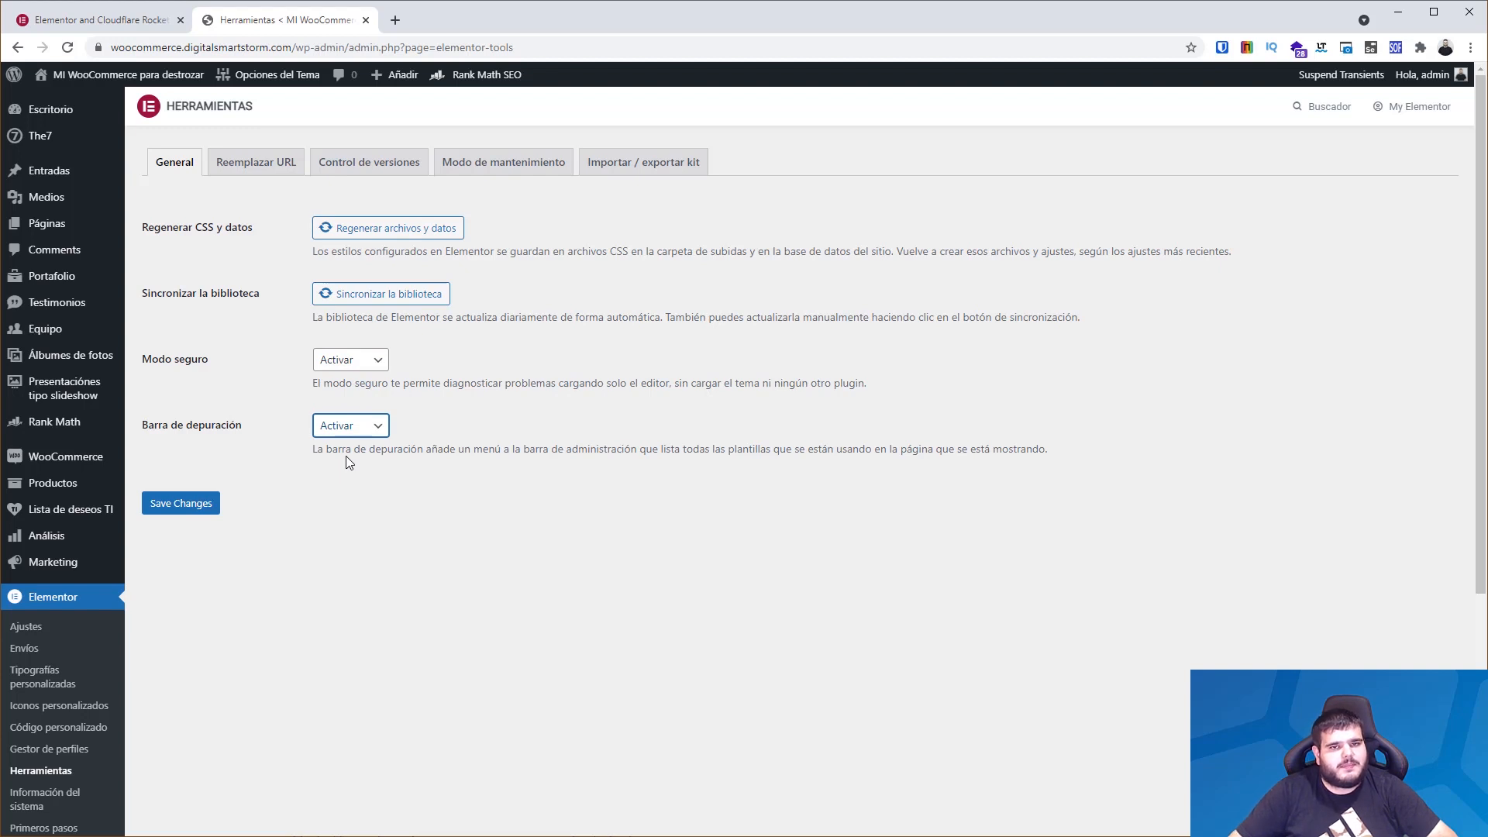
left_click(173, 508)
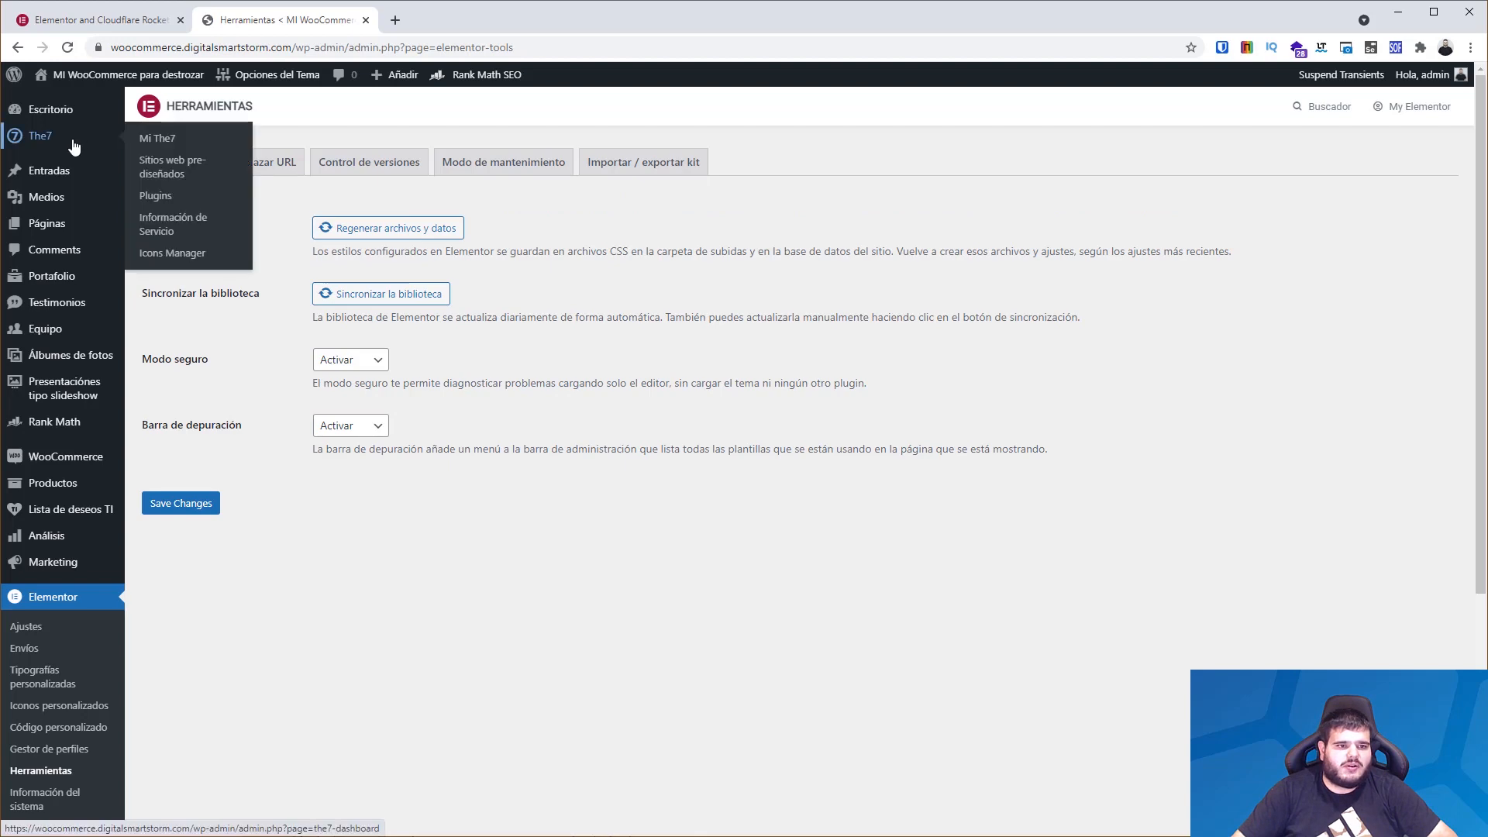
Open the site's Páginas list in a new tab and open the About us page in the Elementor editor.
middle_click(71, 230)
left_click(431, 19)
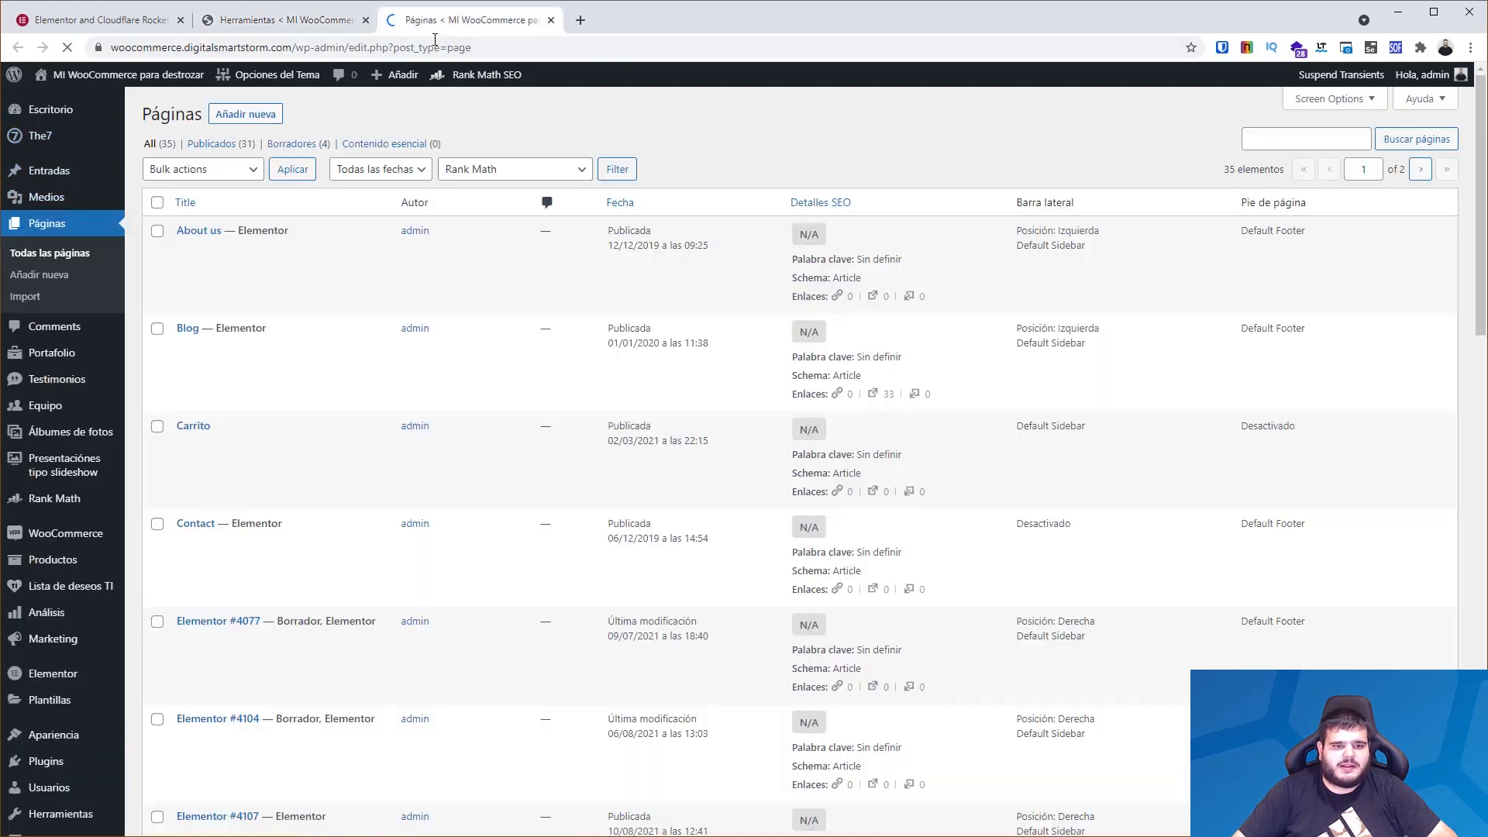
middle_click(203, 264)
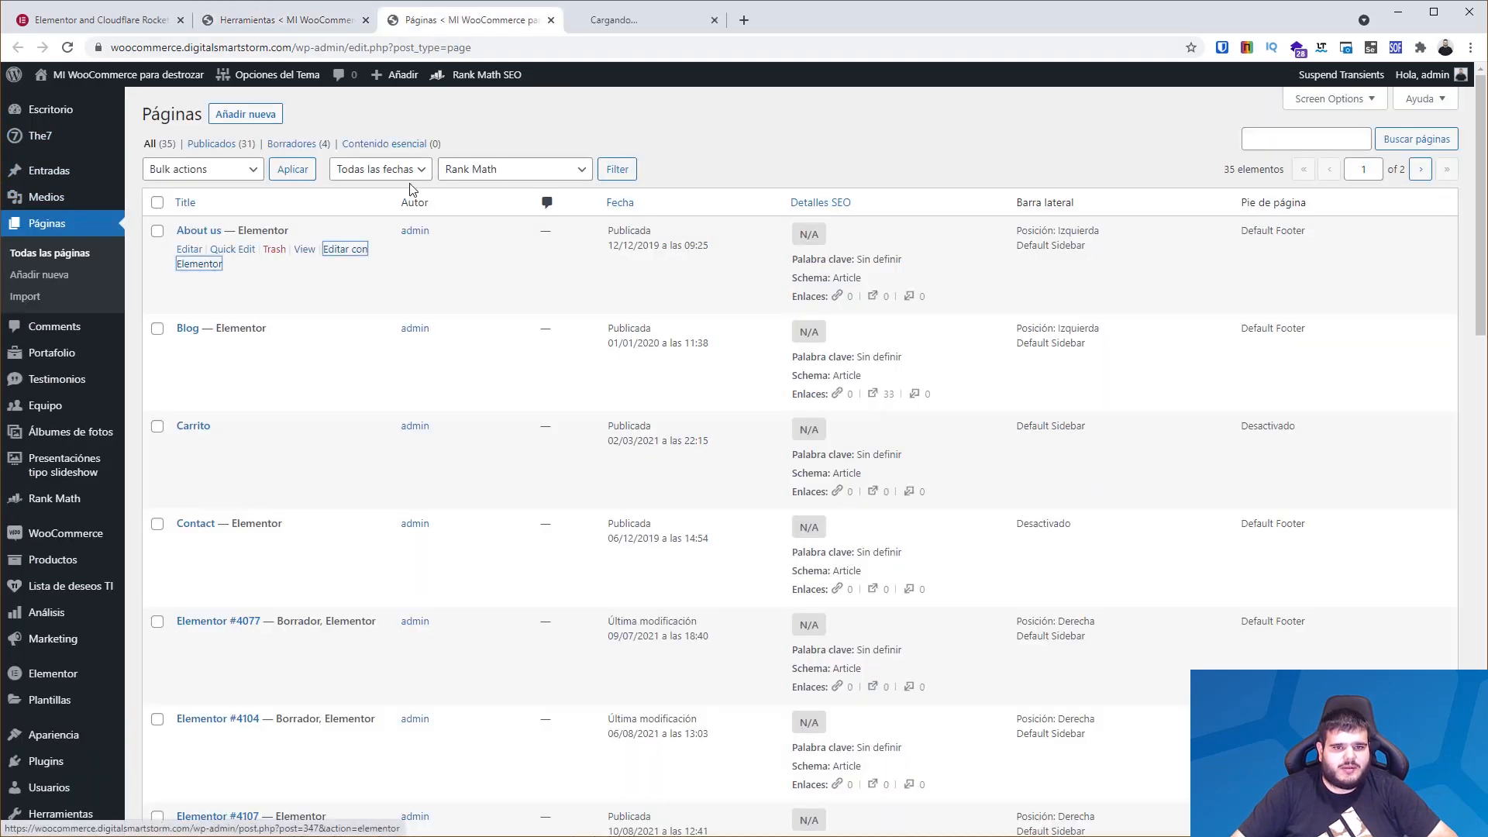
left_click(689, 28)
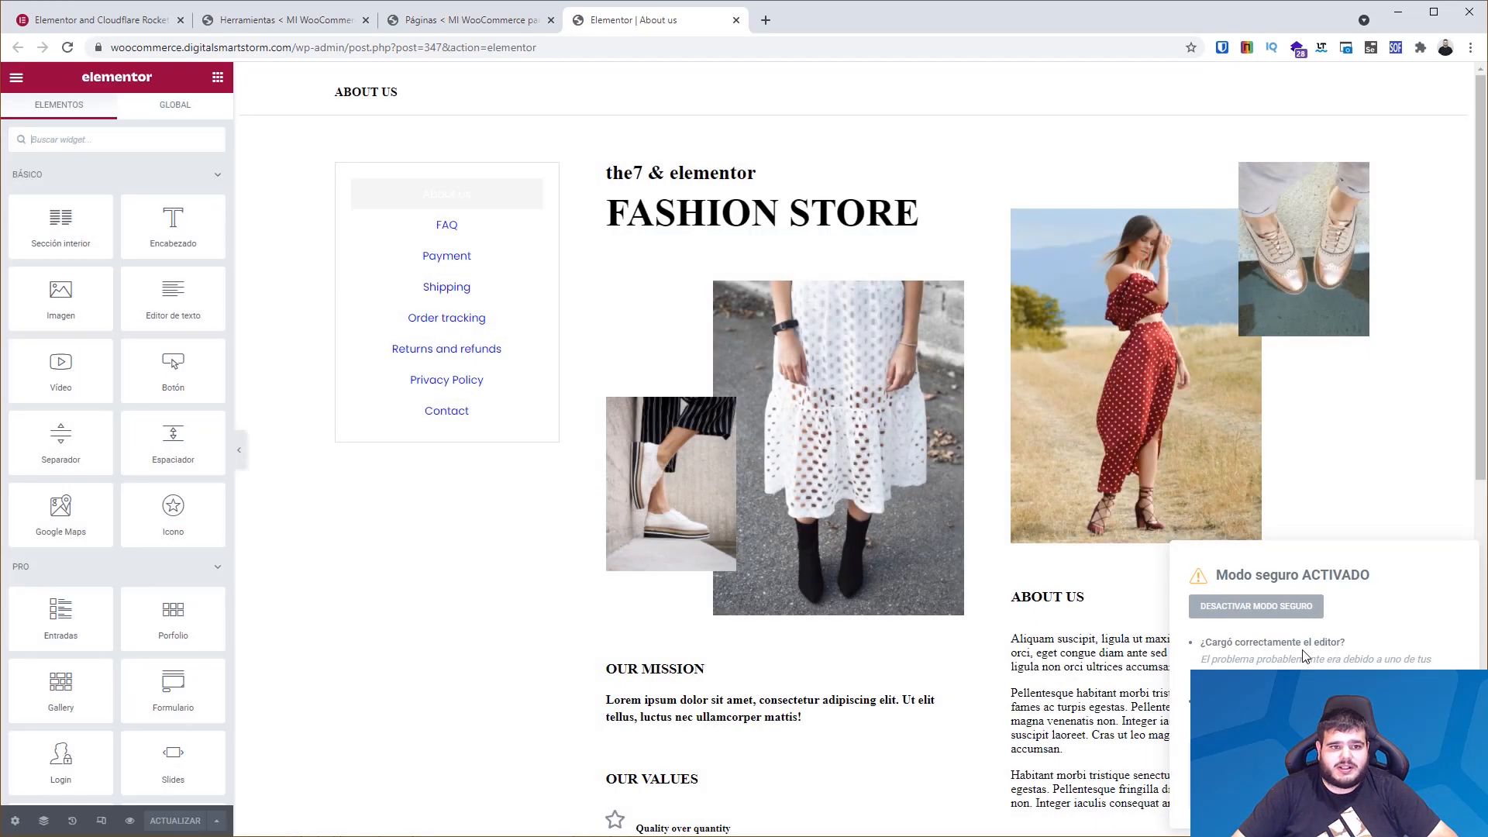
Examine the About us page in the safe-mode editor, checking that its widgets load and an image can be selected.
scroll(1082, 573, "down", 6)
scroll(757, 588, "up", 7)
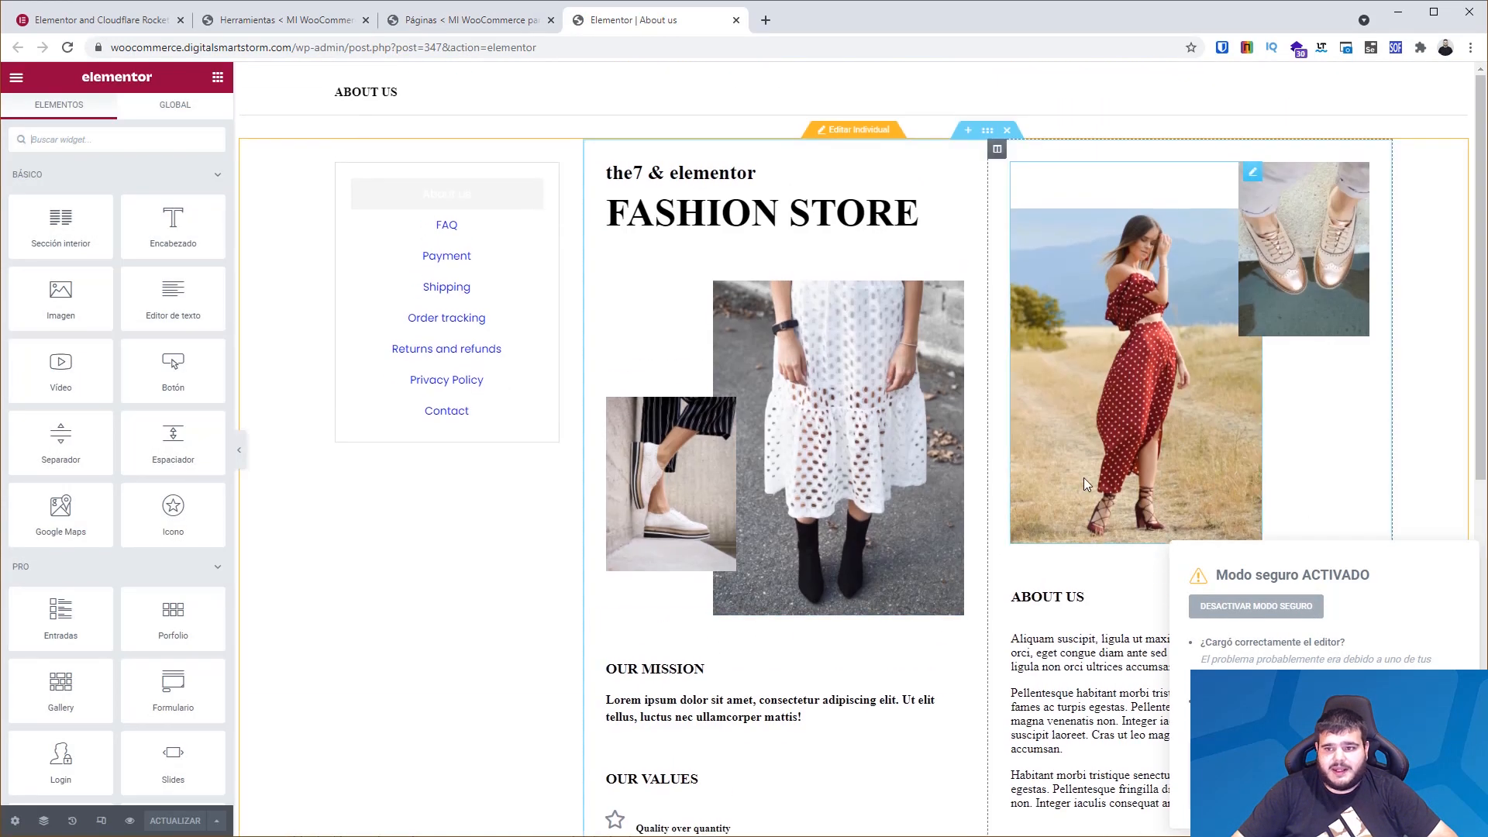
left_click(830, 288)
scroll(844, 541, "down", 2)
scroll(997, 475, "up", 2)
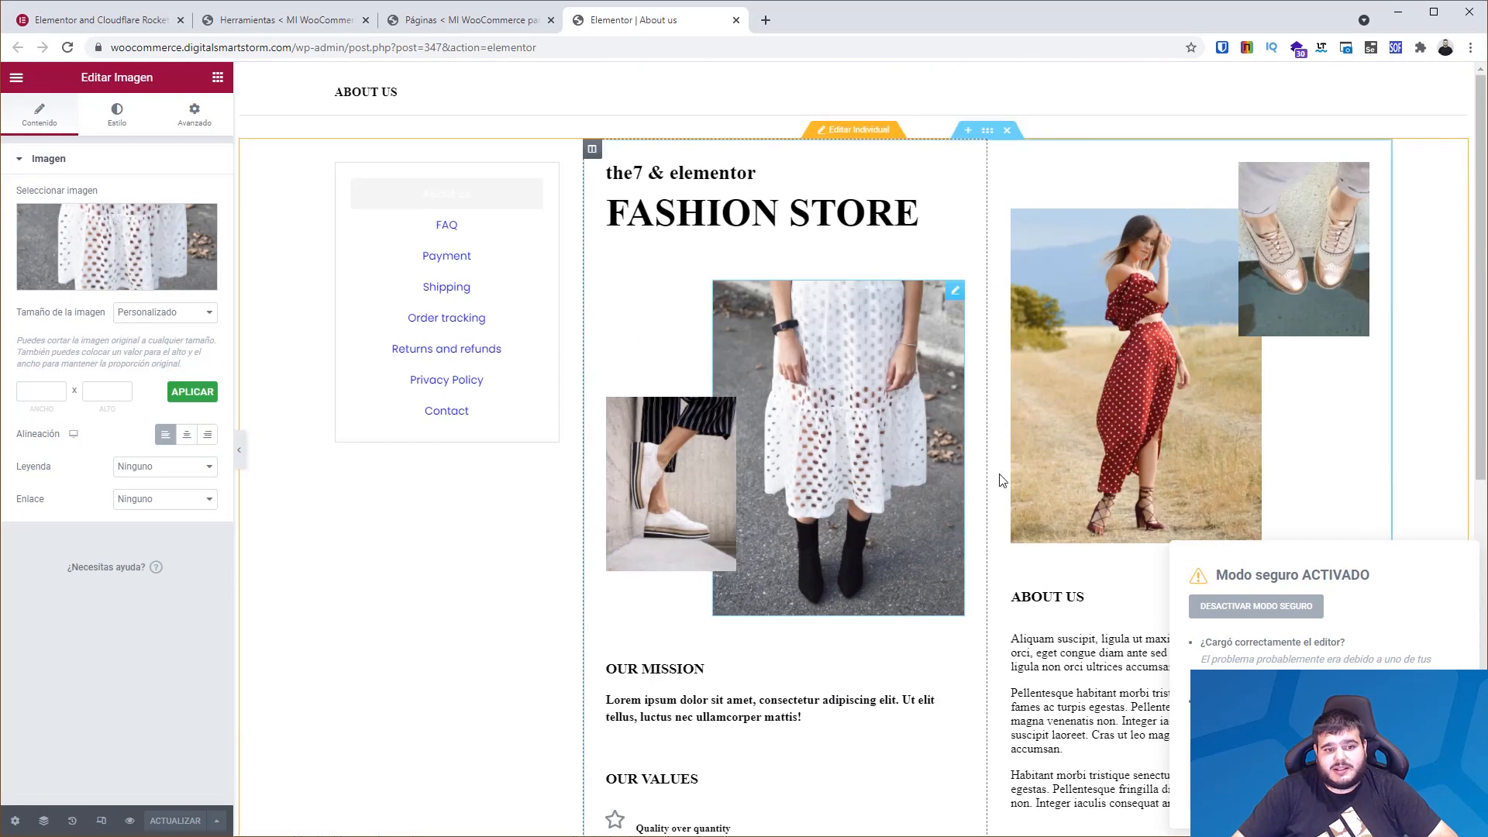
scroll(993, 522, "down", 8)
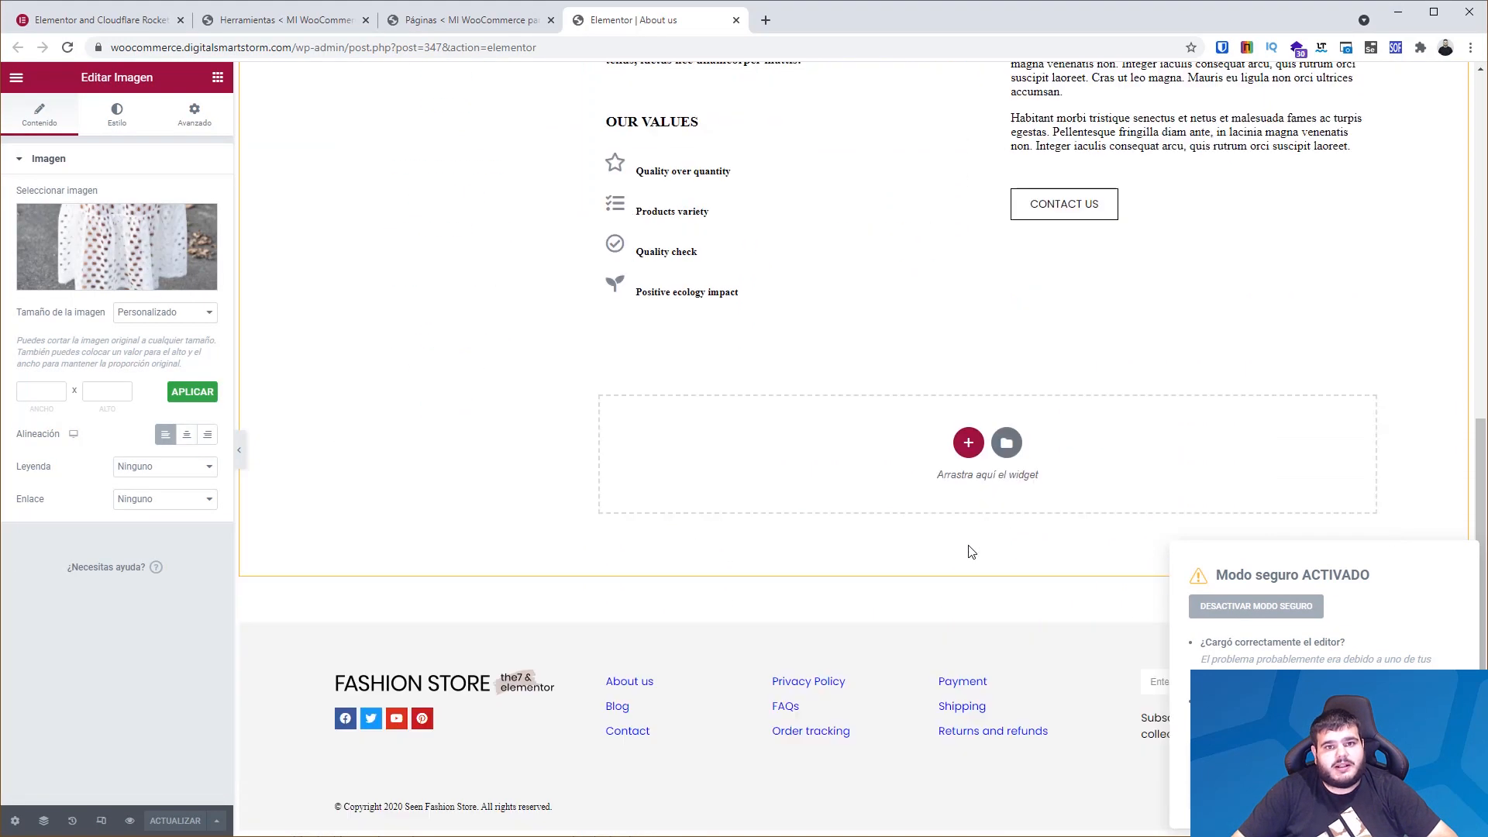
scroll(964, 546, "up", 1)
scroll(961, 543, "down", 1)
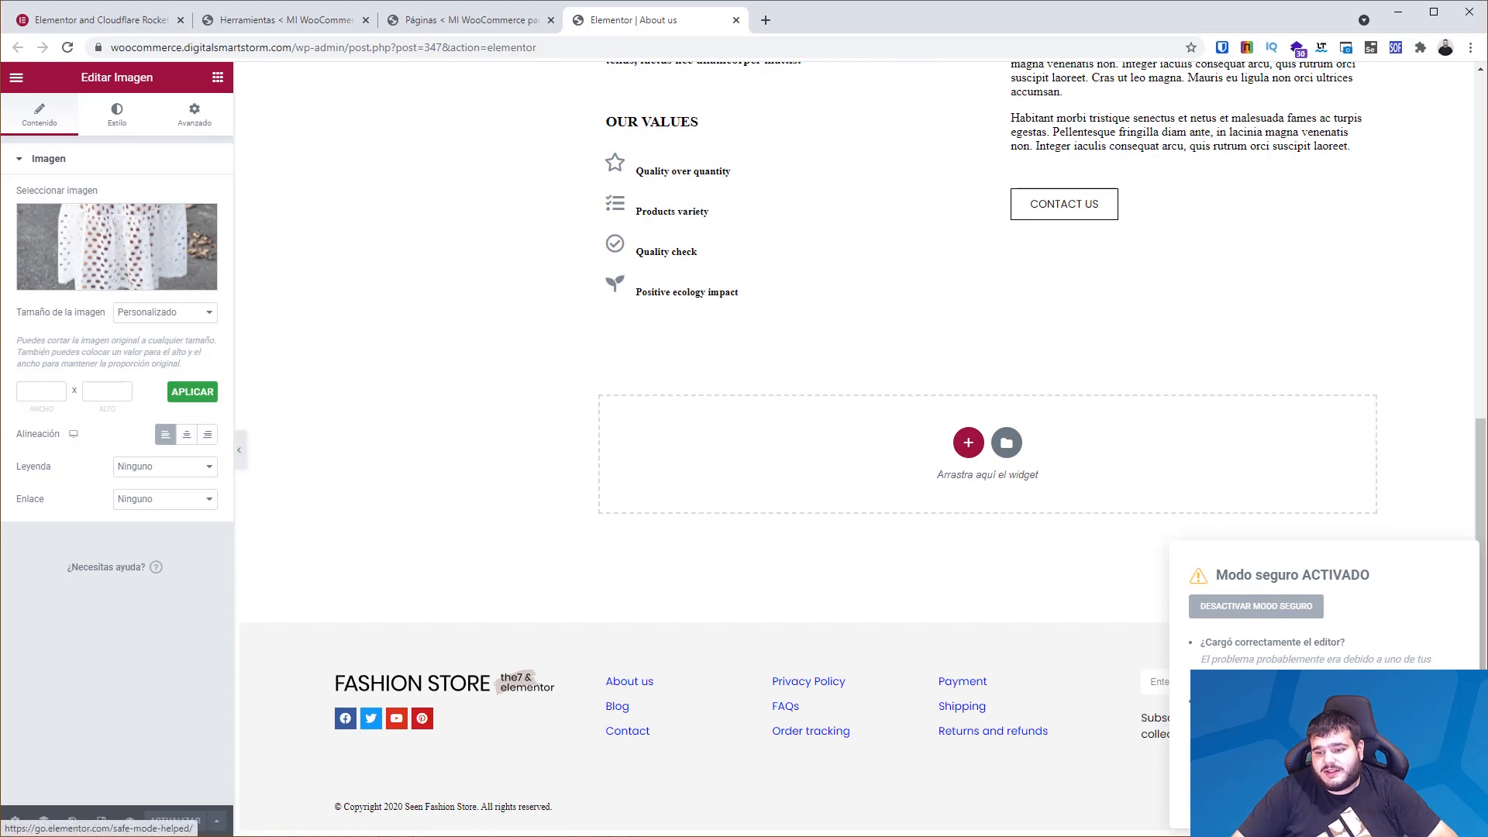
Open the help article linked from the safe mode notice and skim its list of troubleshooting steps.
middle_click(1302, 676)
left_click(834, 20)
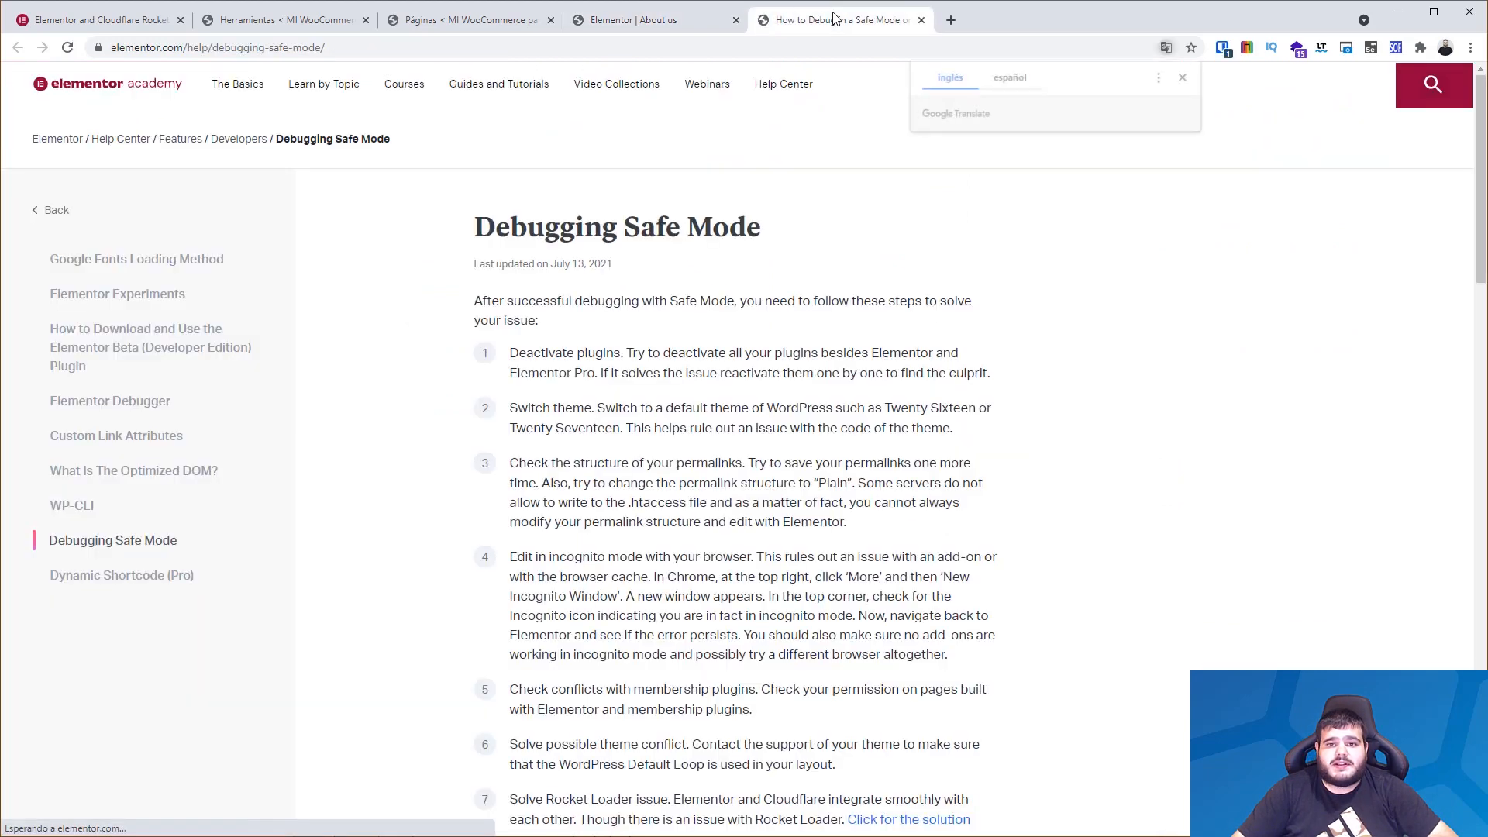
scroll(743, 349, "down", 10)
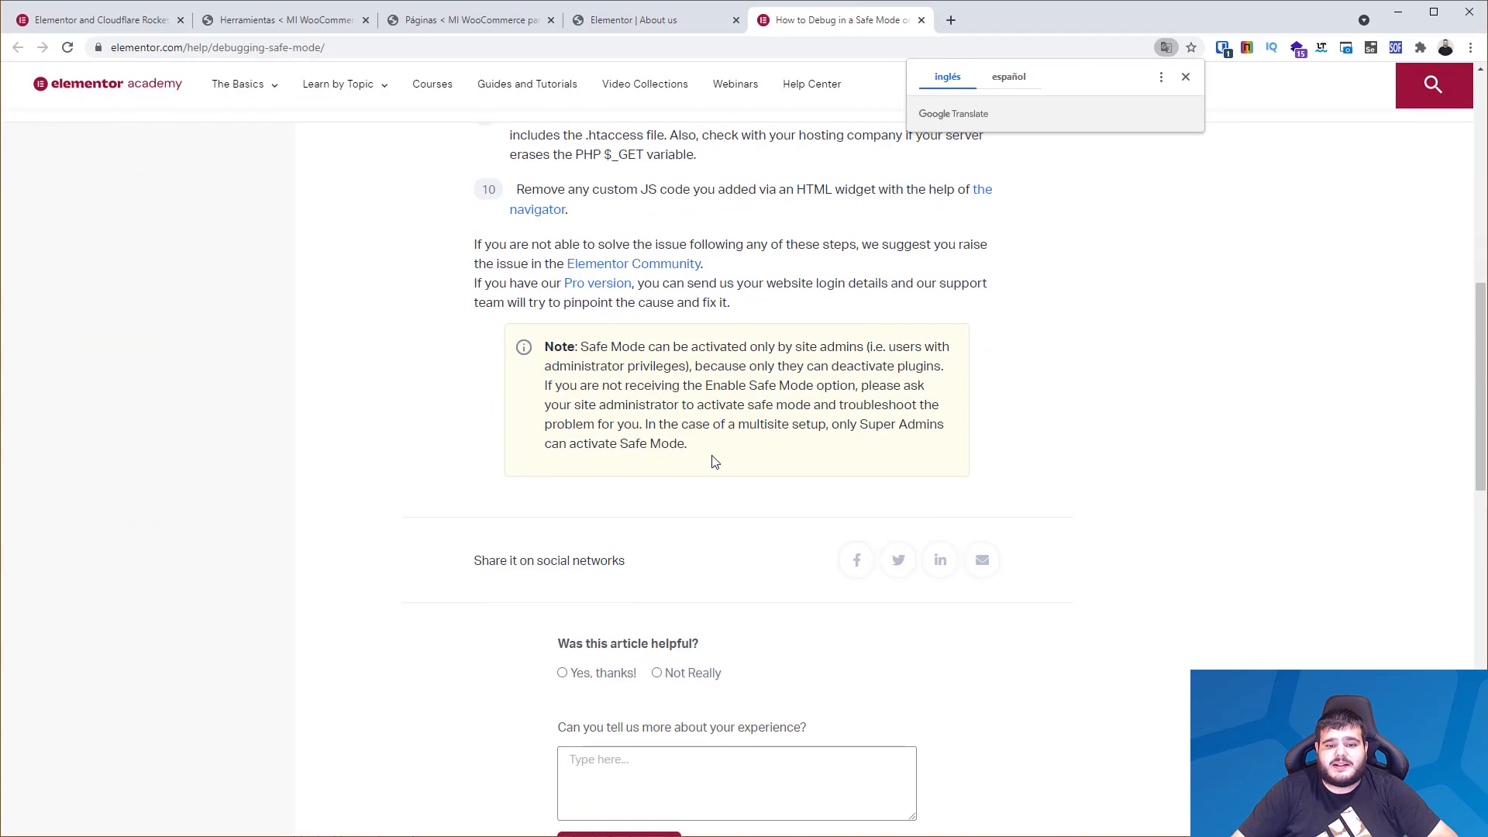
scroll(711, 459, "up", 5)
scroll(686, 504, "up", 7)
scroll(730, 613, "down", 8)
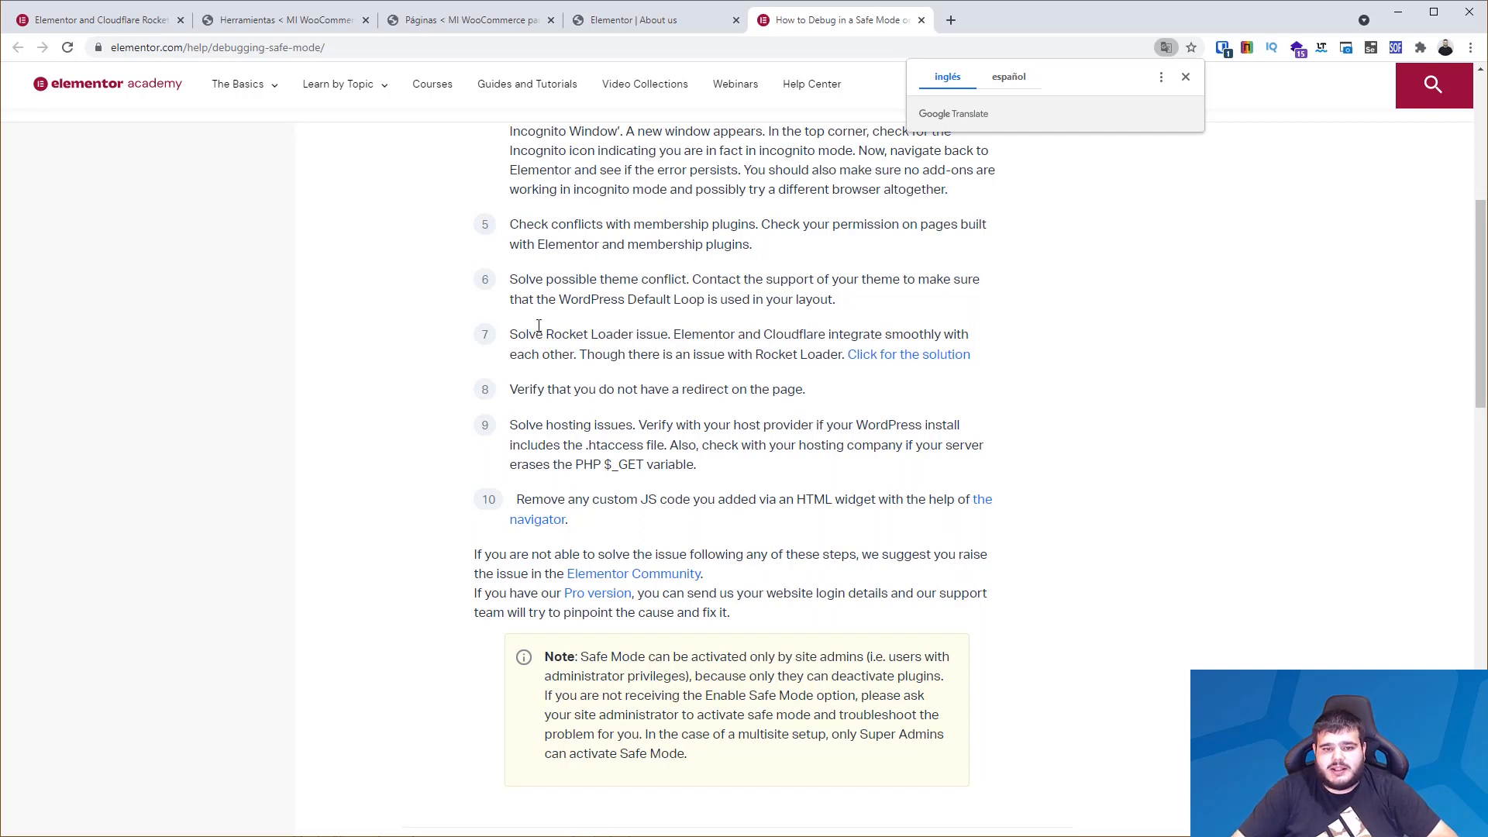
Read the article's advice on Rocket Loader, theme conflicts, membership plugins, incognito mode and permalinks, highlighting each passage.
left_click_drag(544, 334, 725, 334)
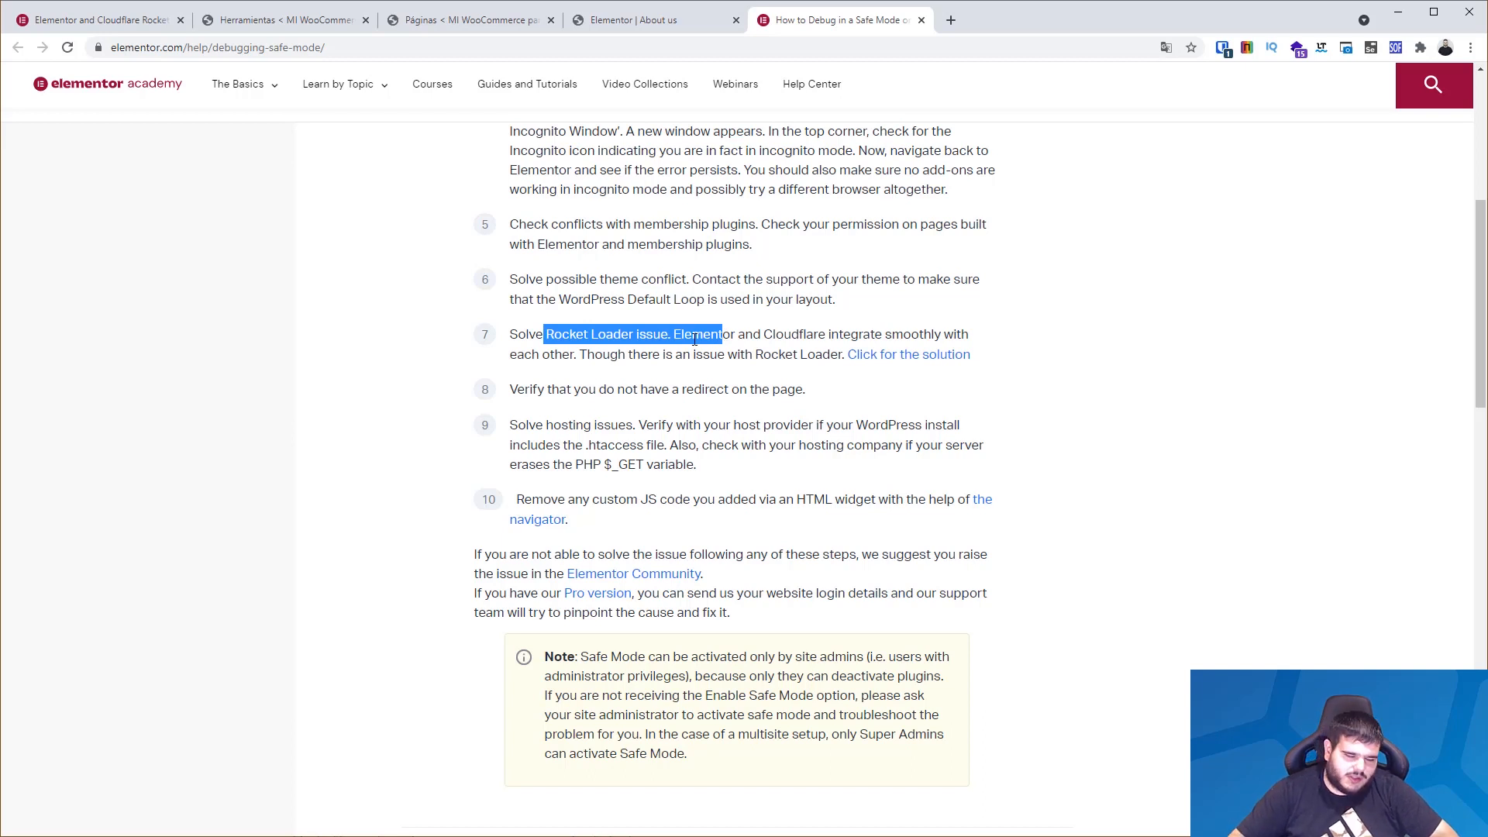
double_click(690, 335)
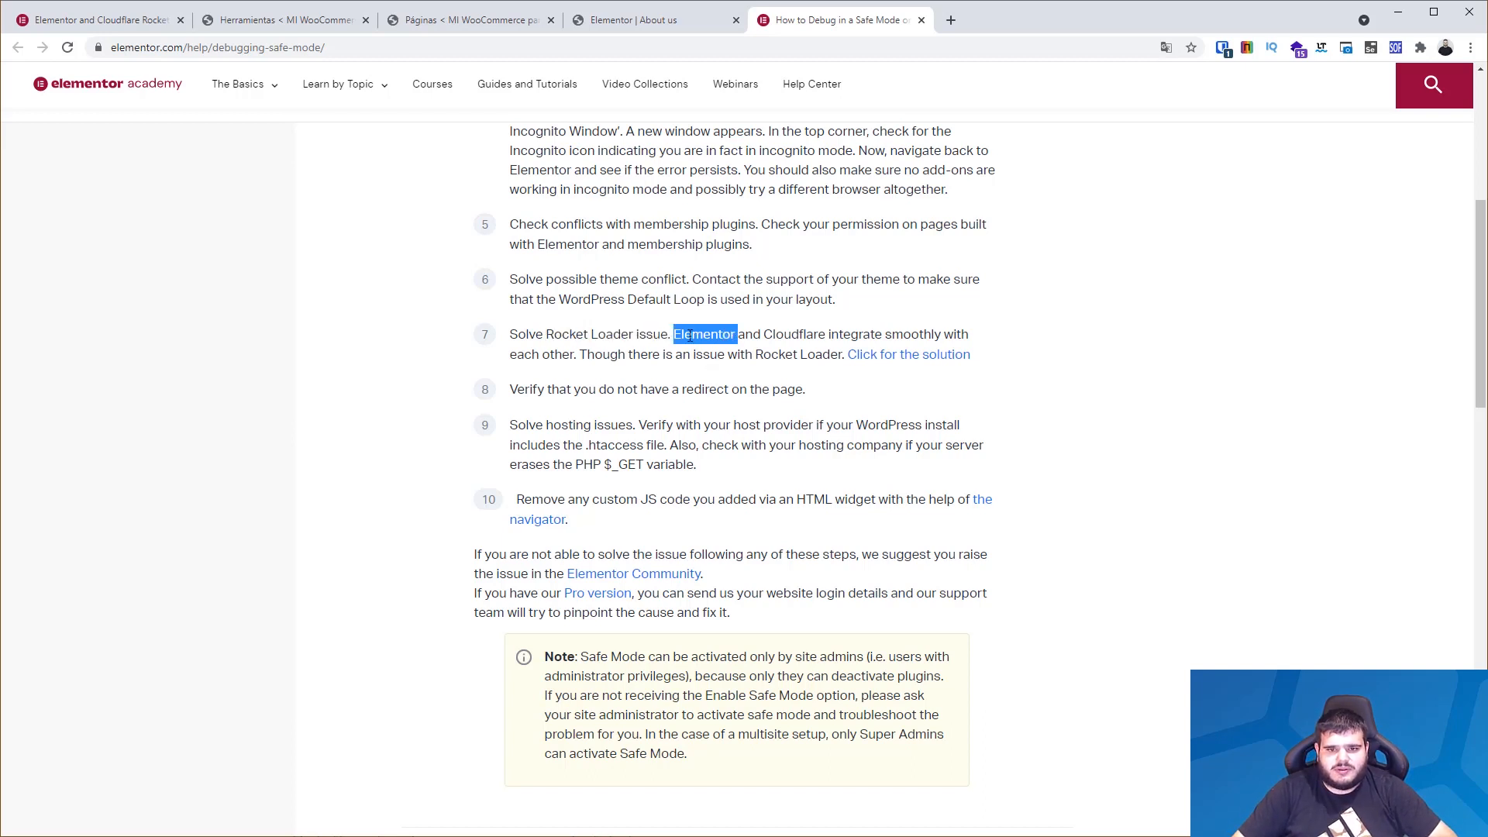
triple_click(618, 292)
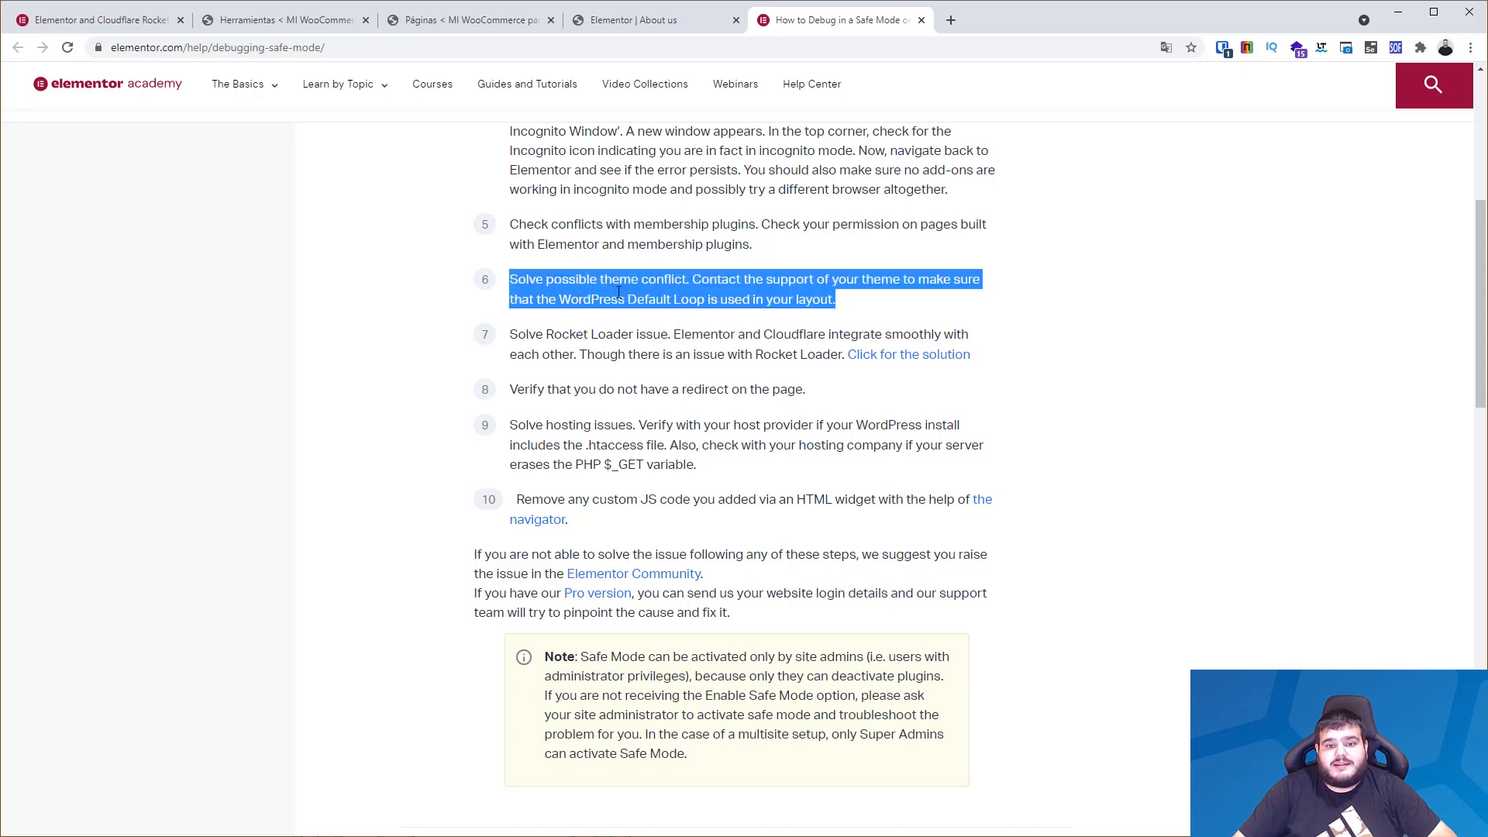
scroll(620, 294, "up", 3)
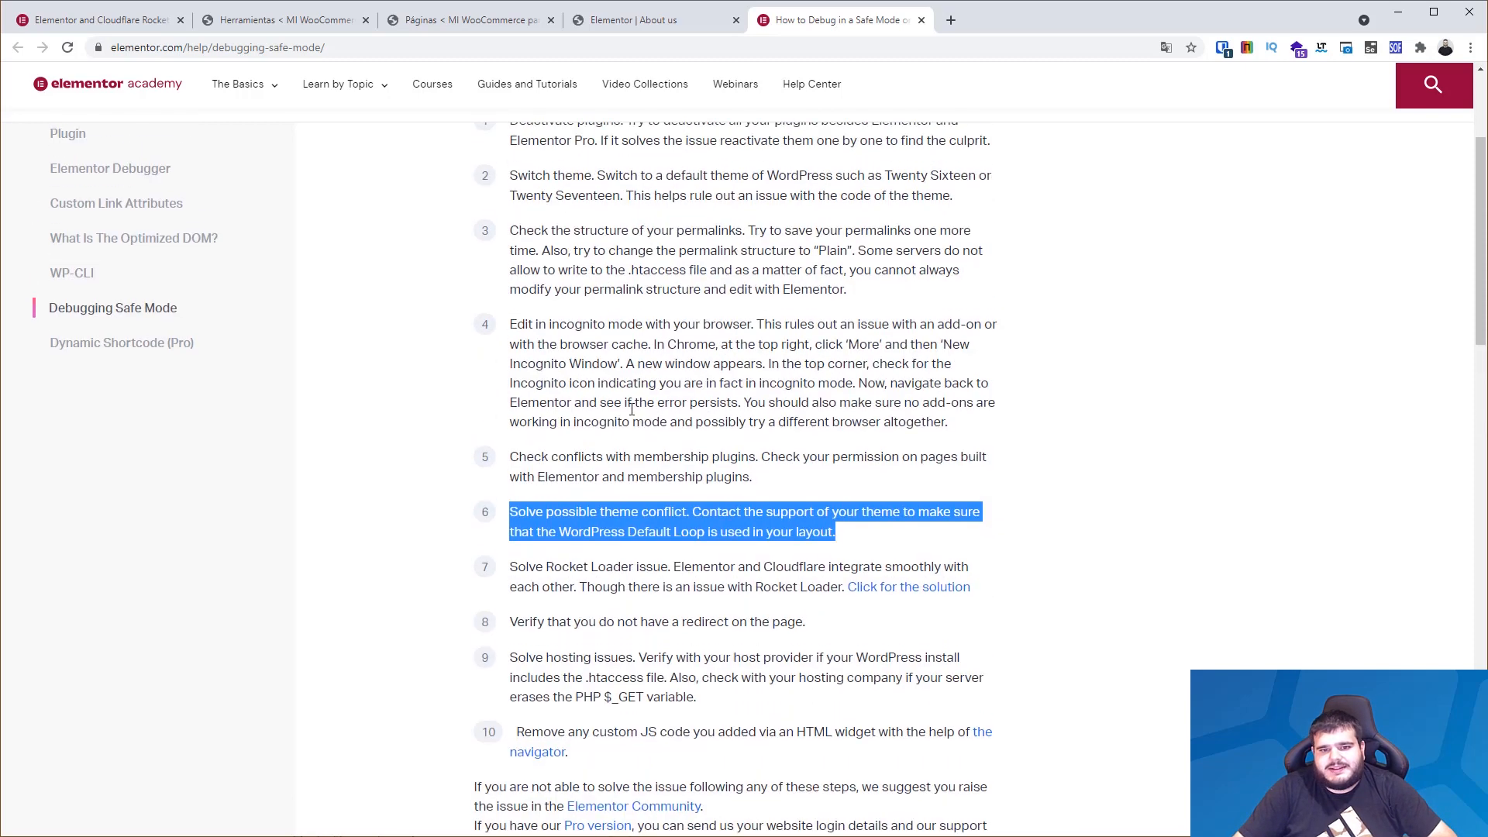
left_click(664, 474)
triple_click(663, 474)
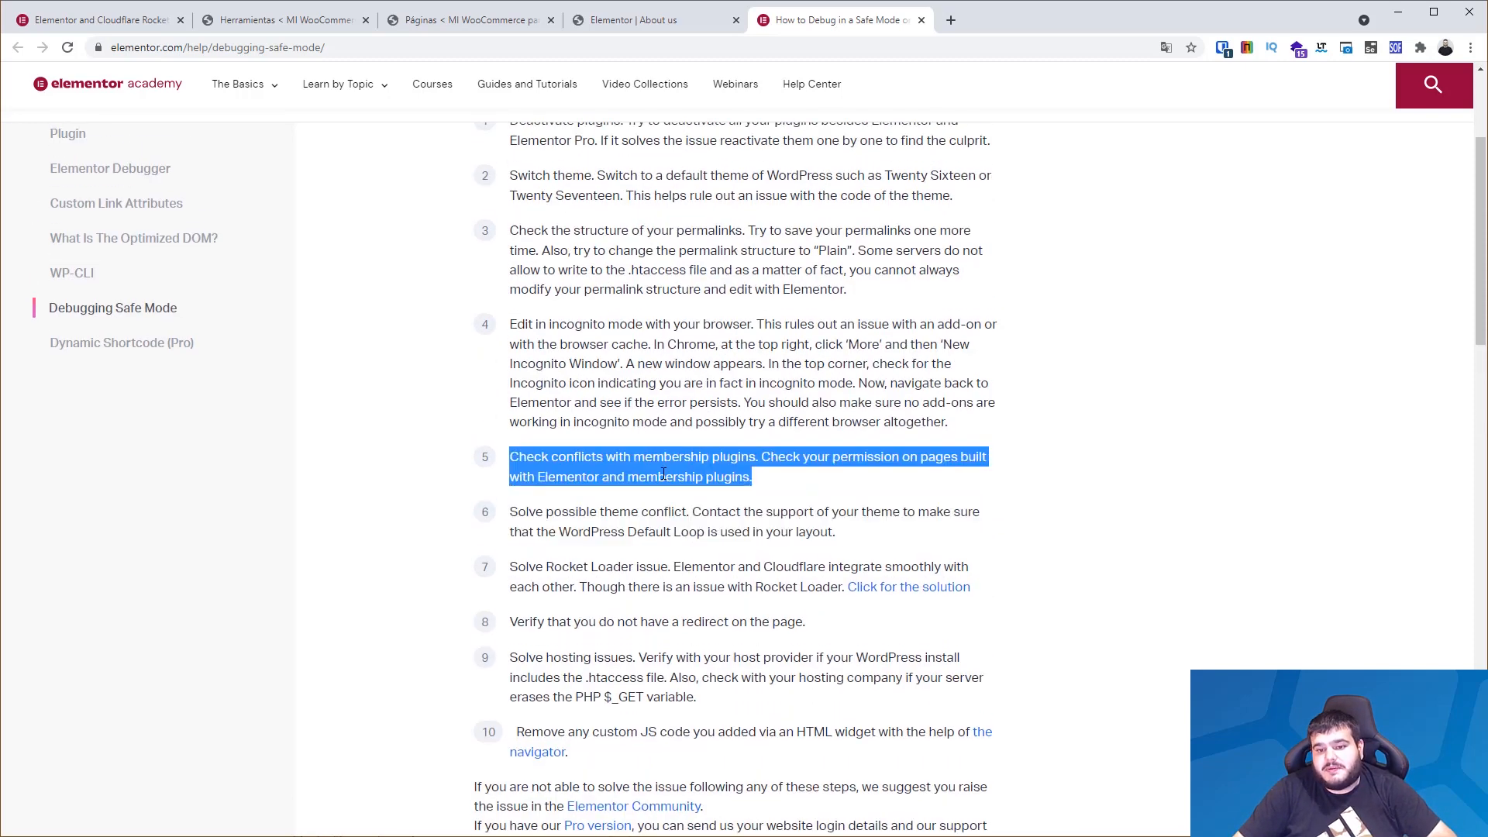
triple_click(634, 455)
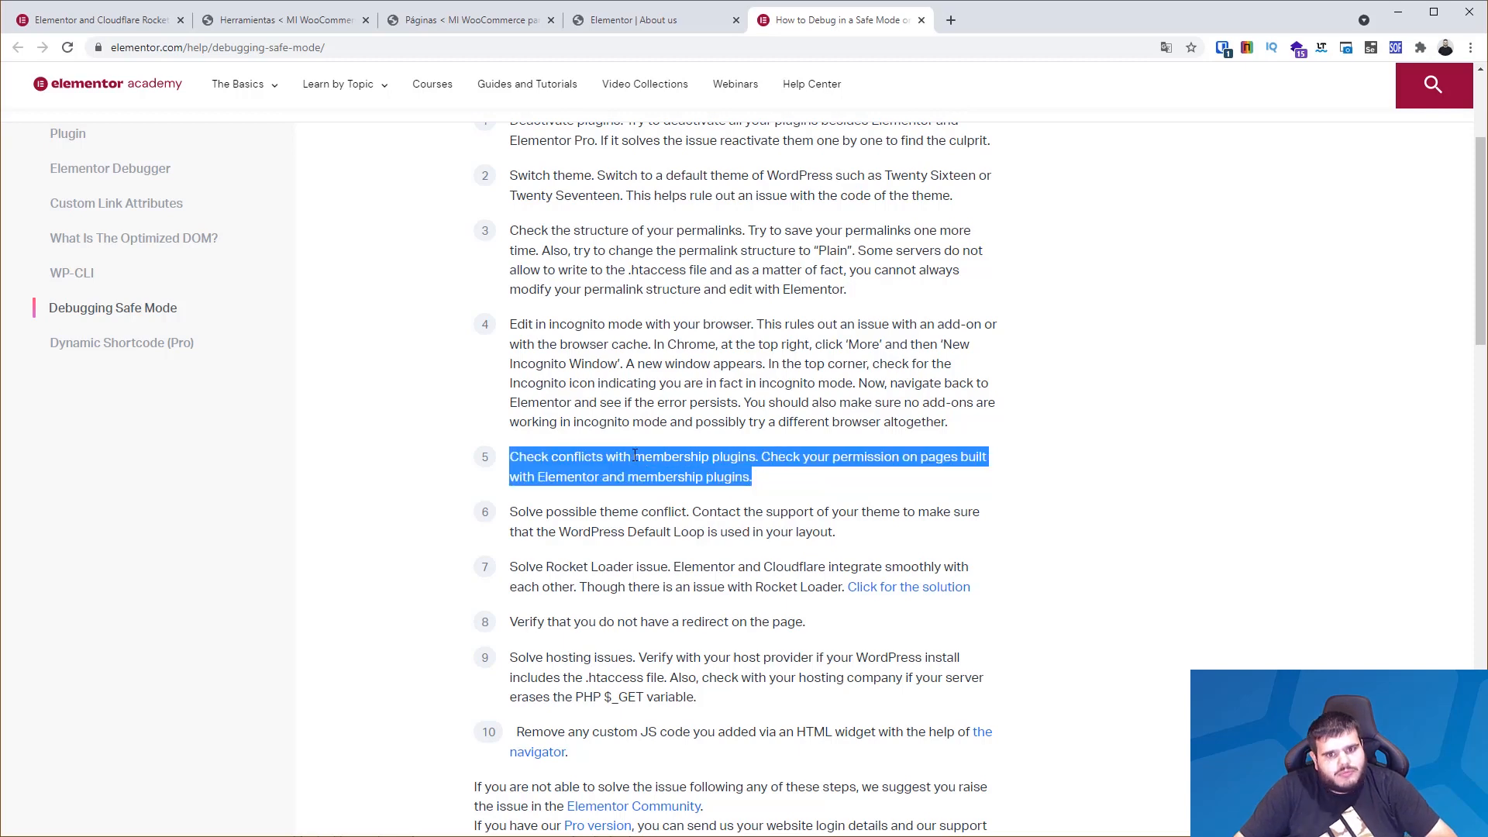
left_click(656, 472)
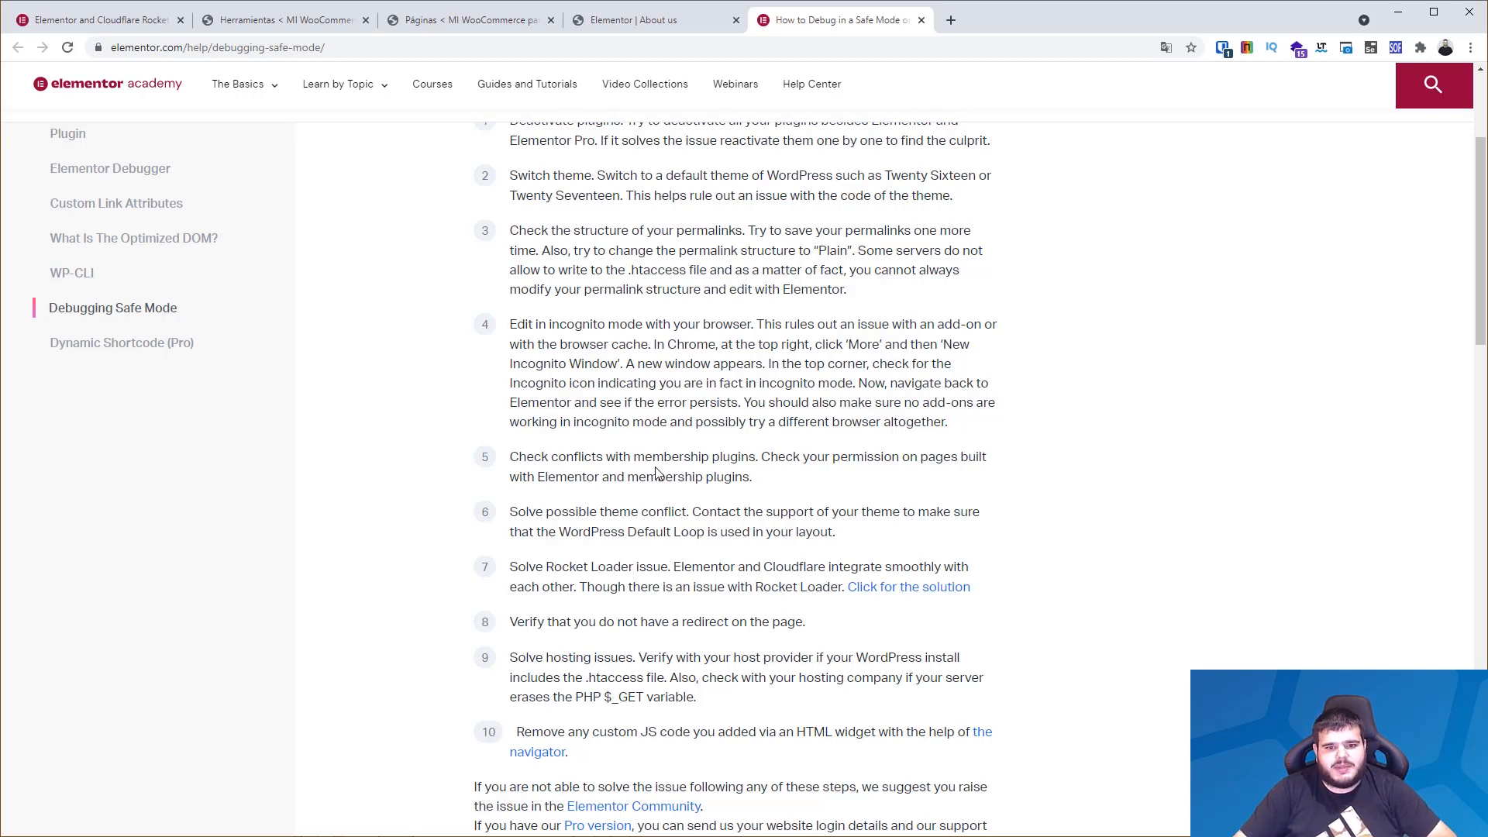
triple_click(623, 356)
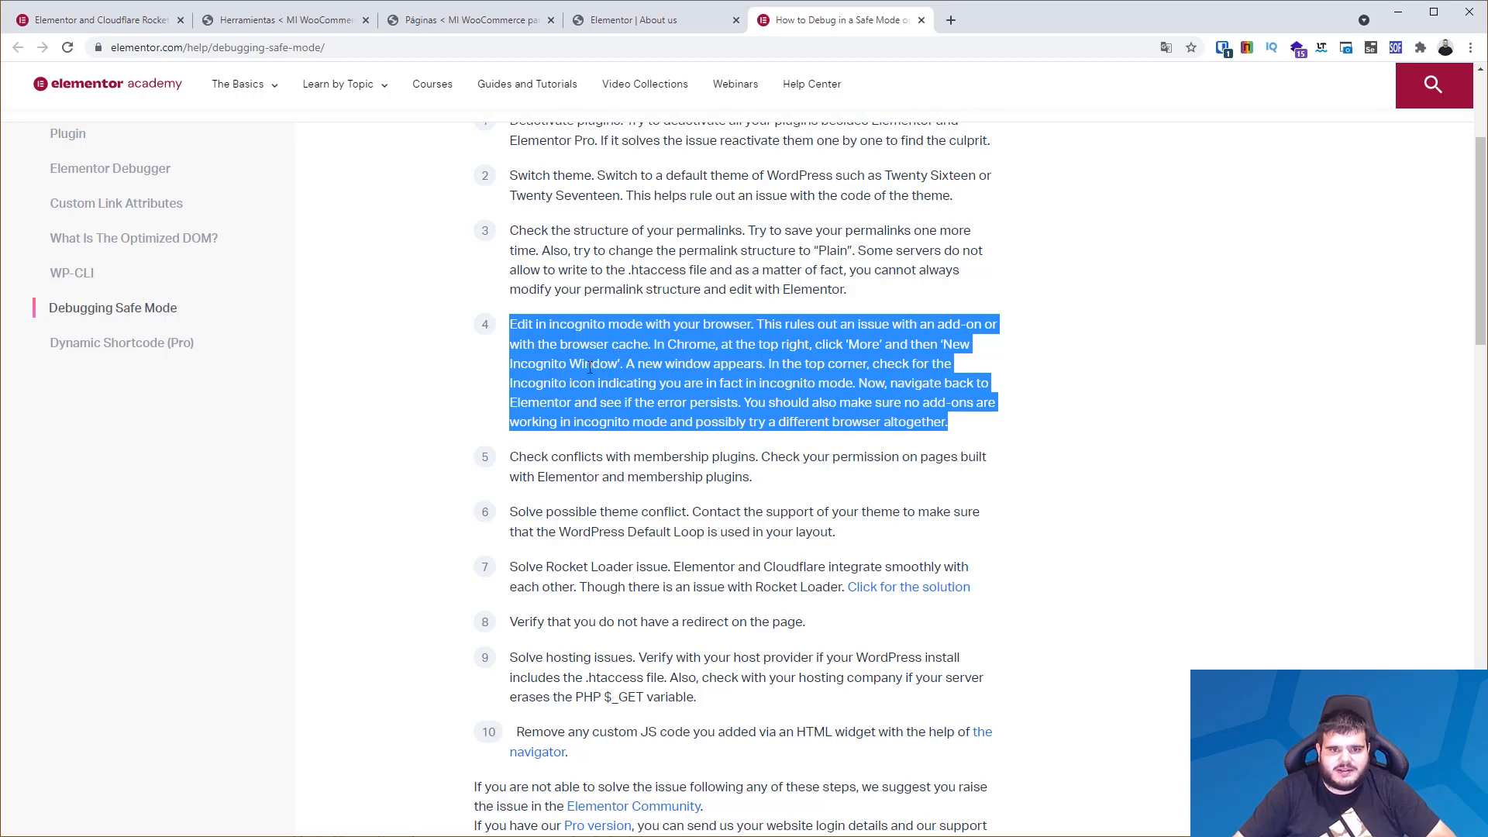
scroll(589, 367, "up", 3)
triple_click(596, 517)
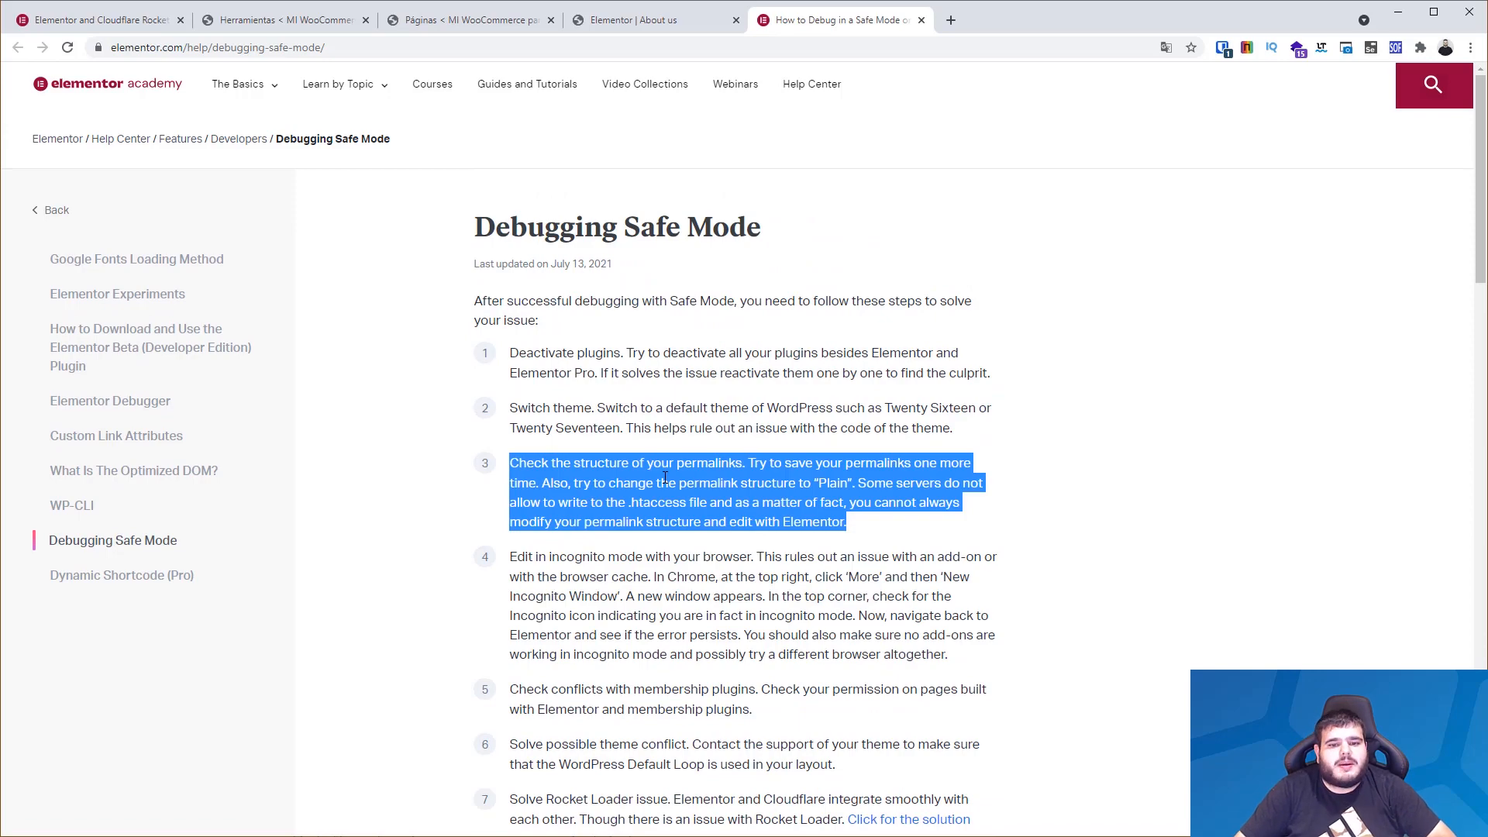
Review the remaining troubleshooting steps in the Debugging Safe Mode article and close it.
scroll(800, 297, "down", 4)
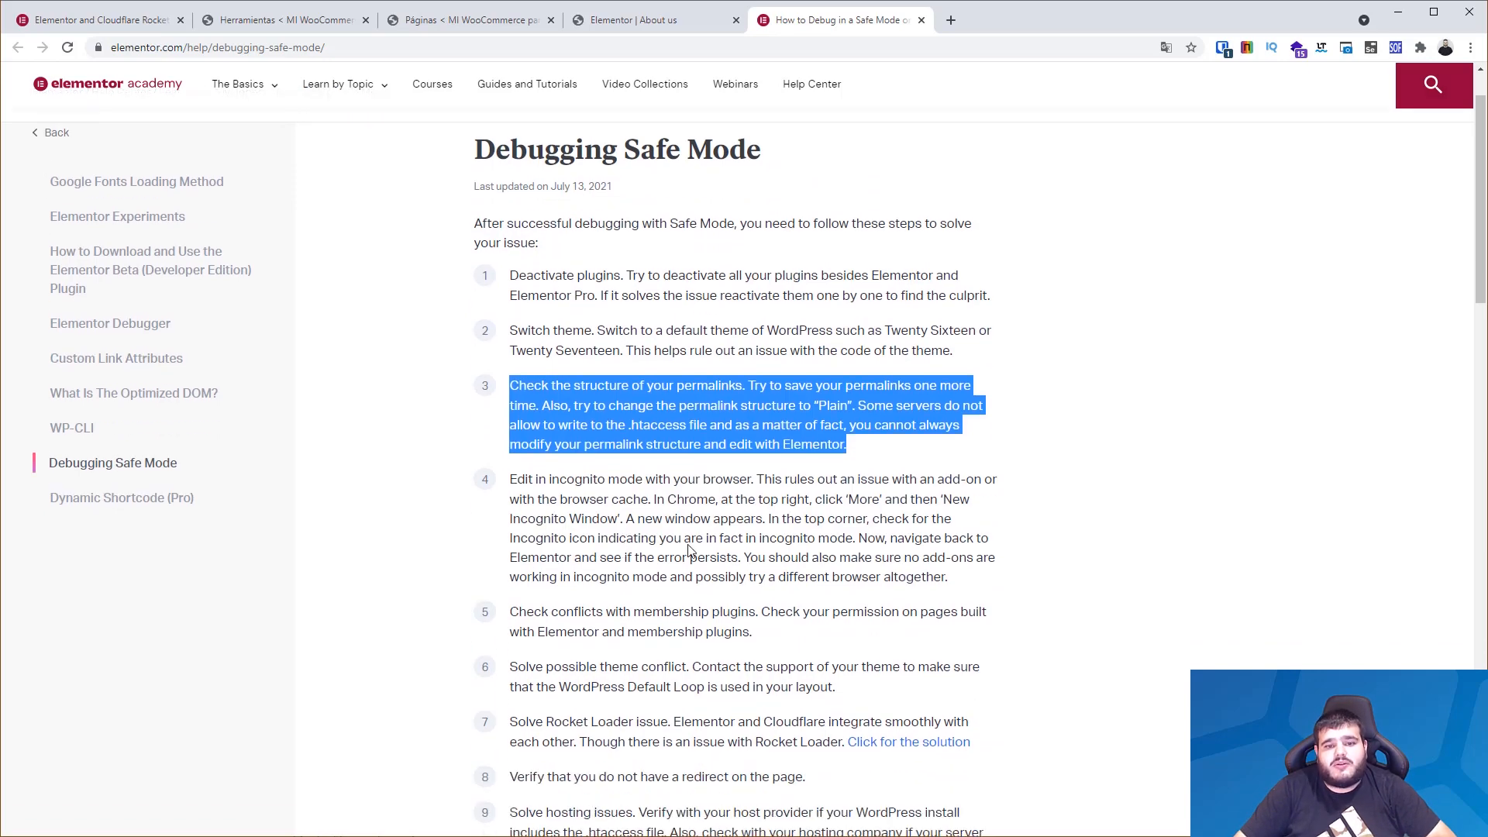
scroll(625, 525, "down", 8)
scroll(623, 427, "up", 6)
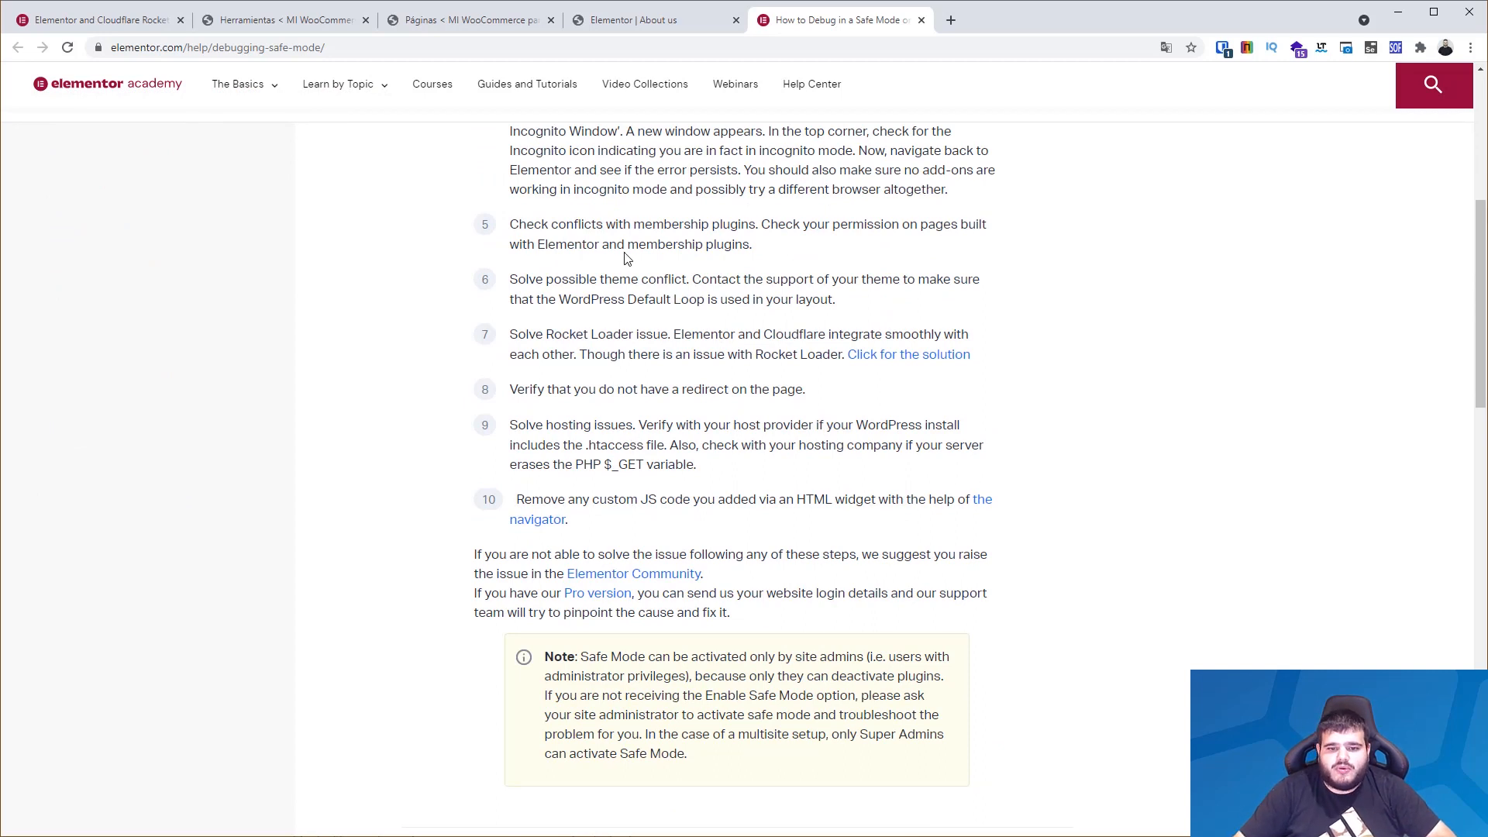
left_click(921, 20)
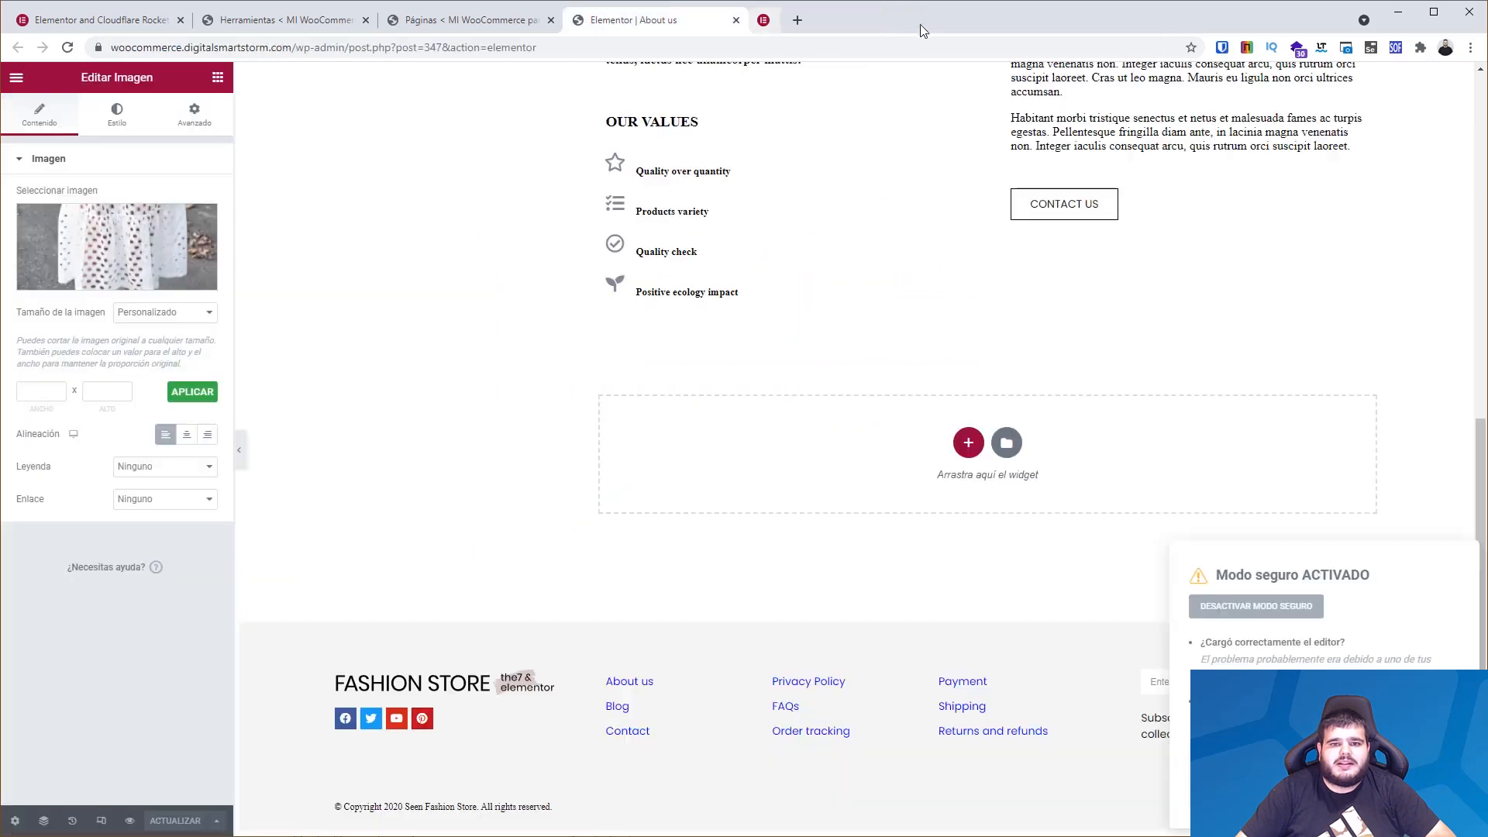
Inspect the whole About us layout in the editor from header to footer with safe mode active.
scroll(760, 322, "up", 5)
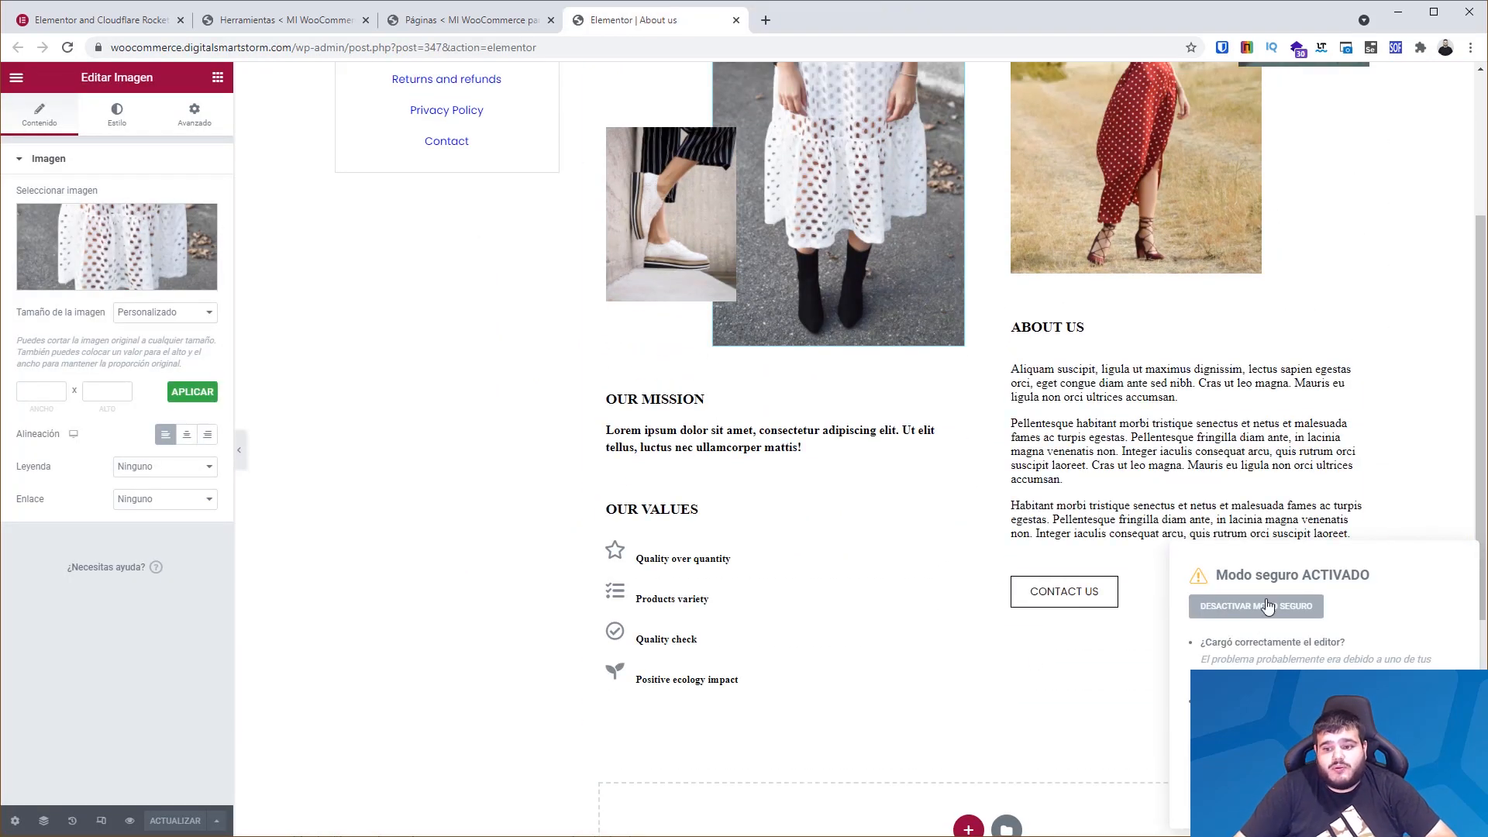
scroll(876, 442, "up", 4)
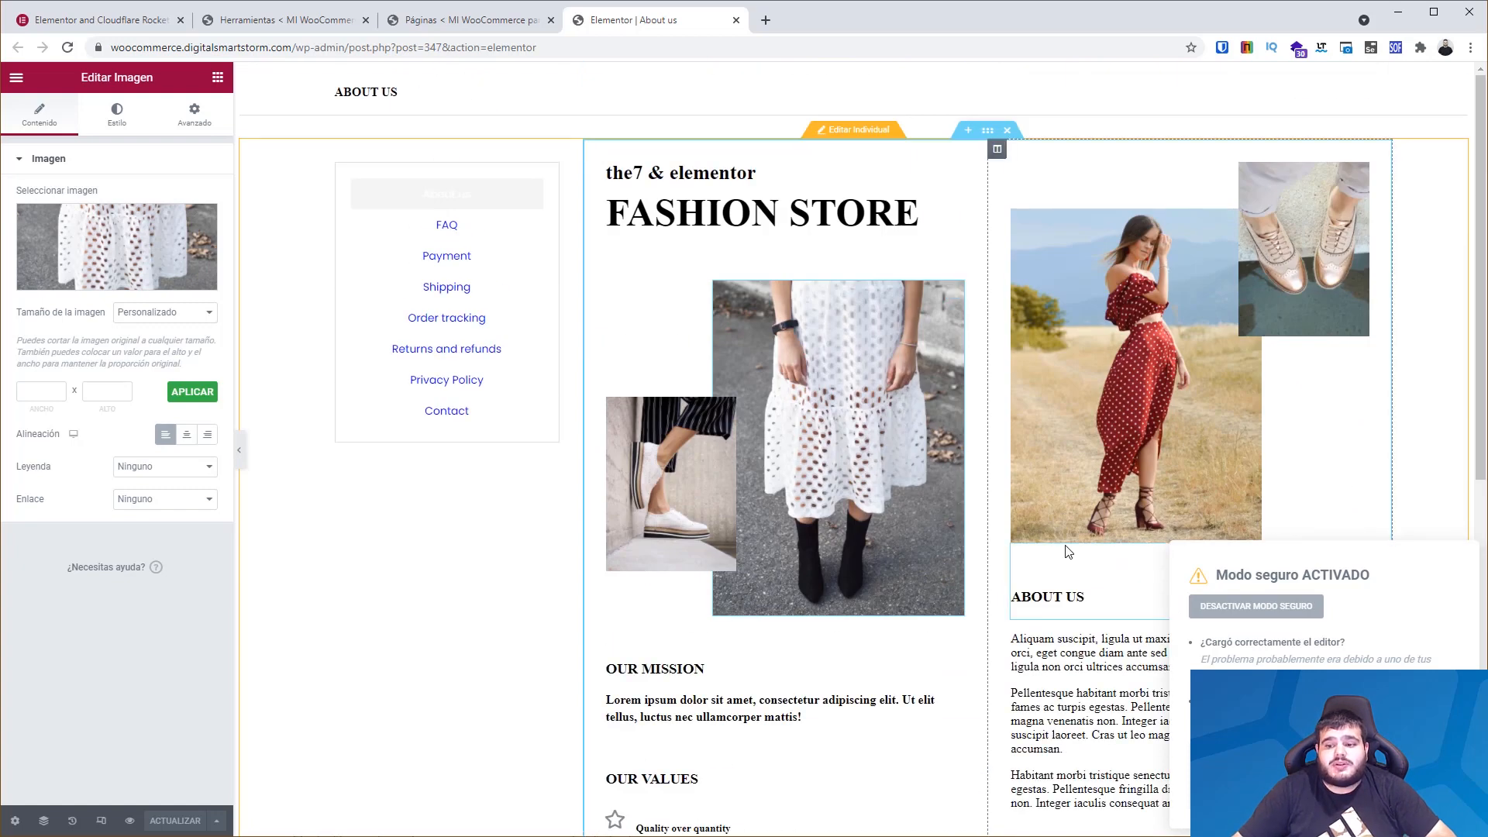
scroll(1046, 542, "down", 2)
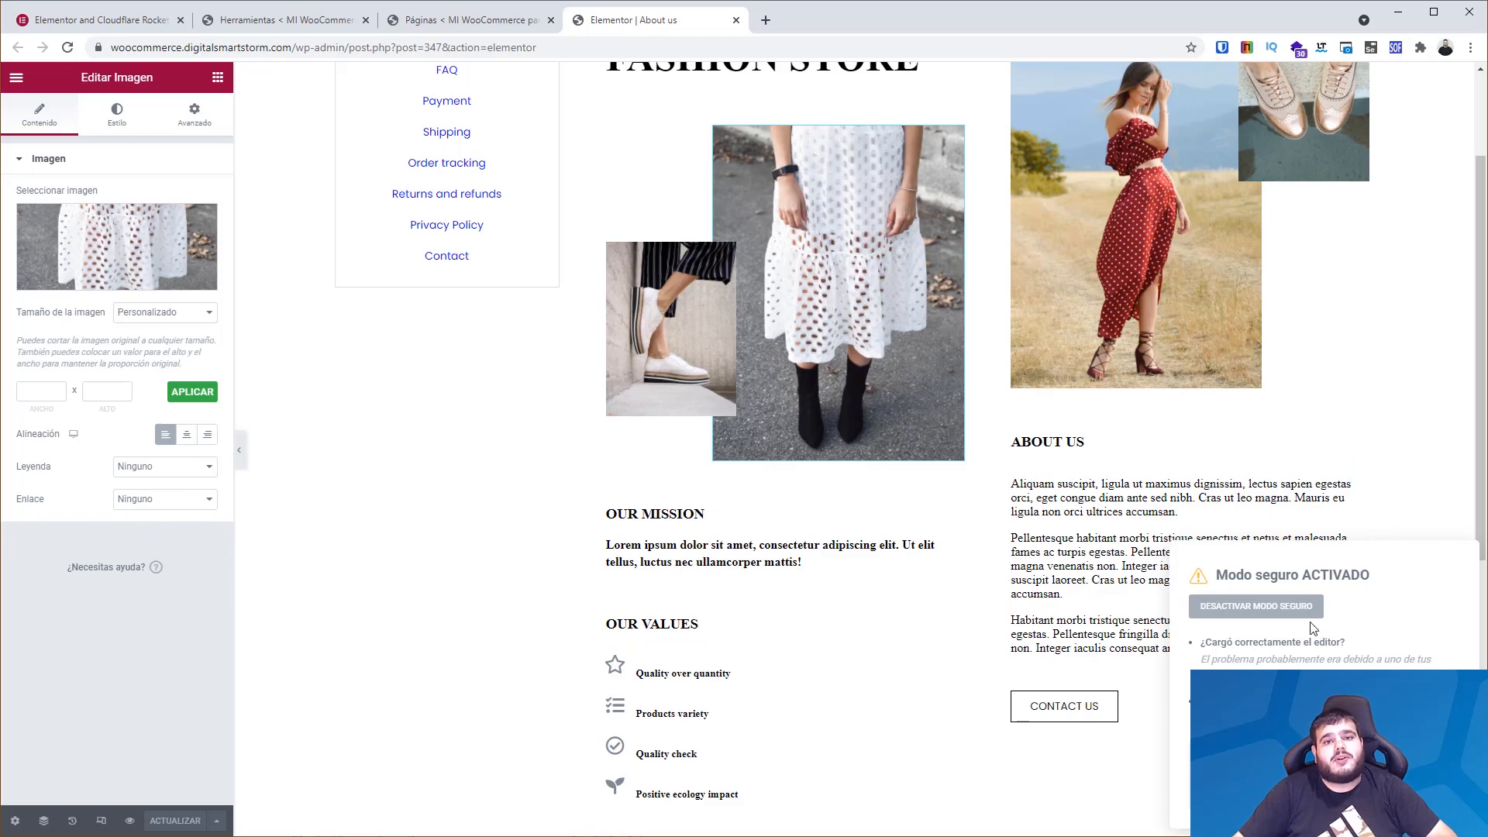
scroll(802, 572, "up", 2)
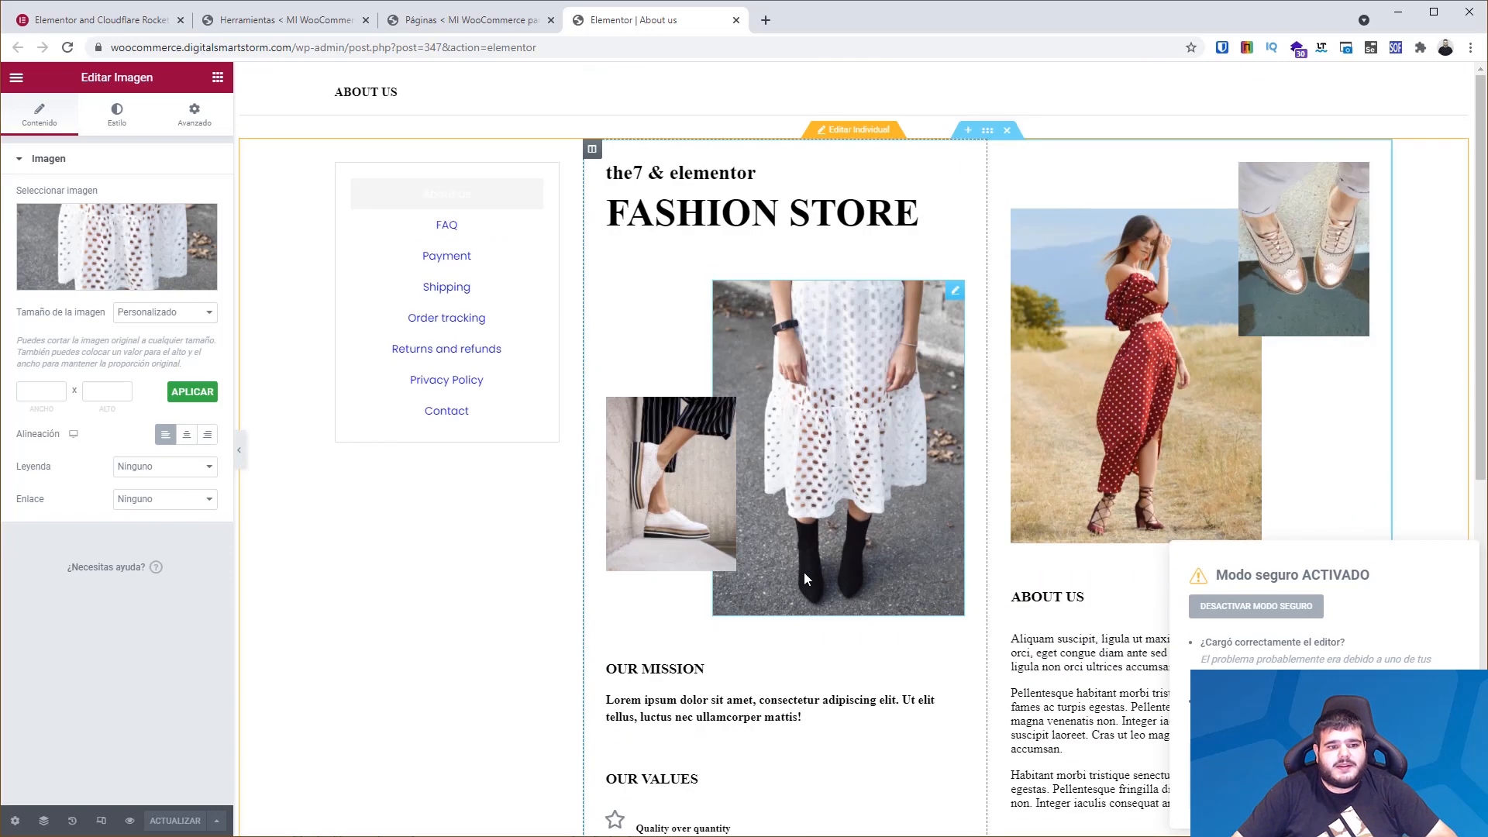
scroll(868, 402, "down", 6)
scroll(983, 504, "up", 6)
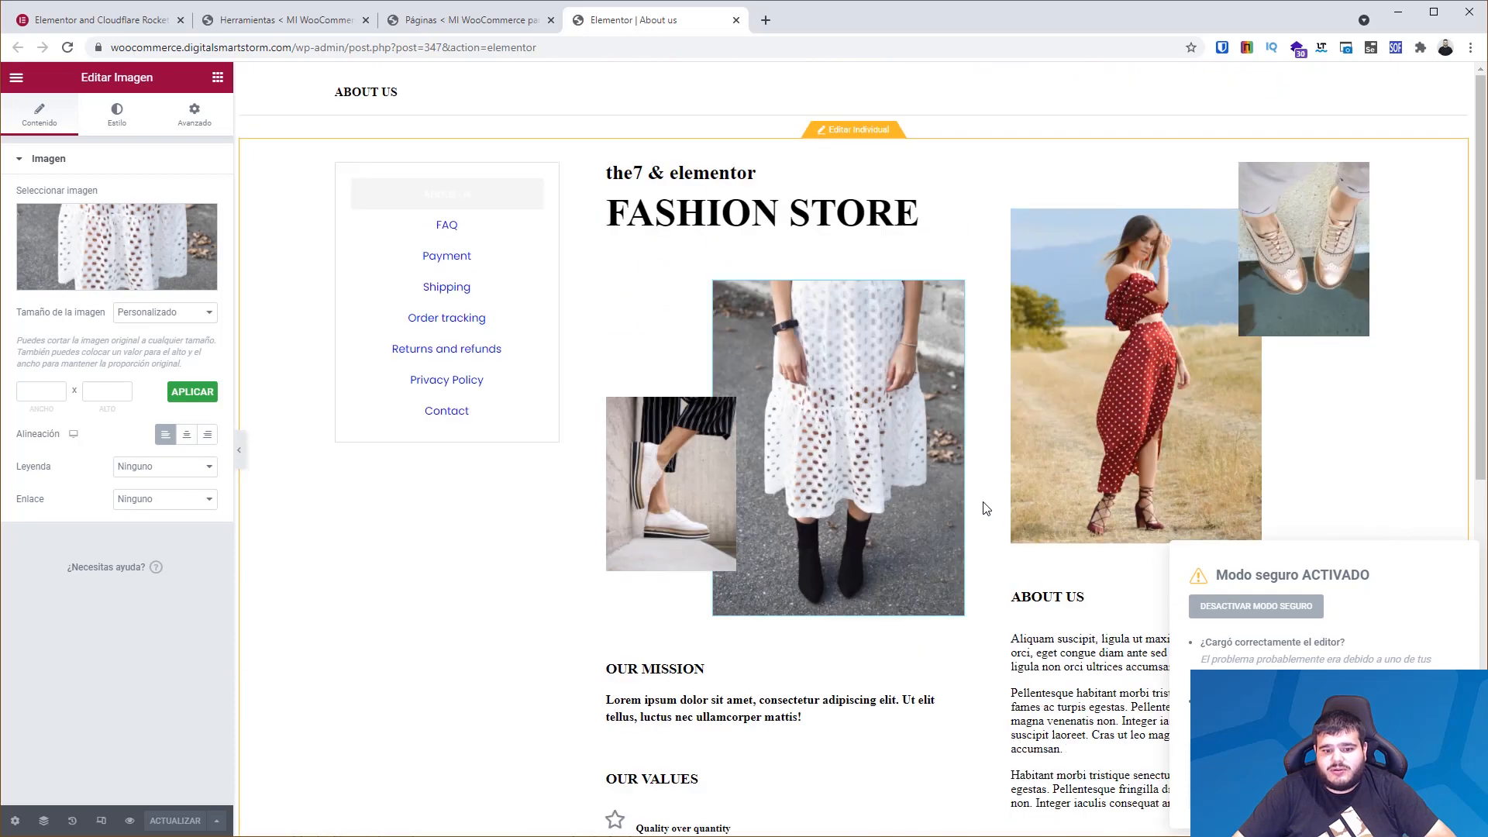
scroll(967, 521, "down", 6)
scroll(913, 422, "down", 2)
scroll(885, 324, "up", 6)
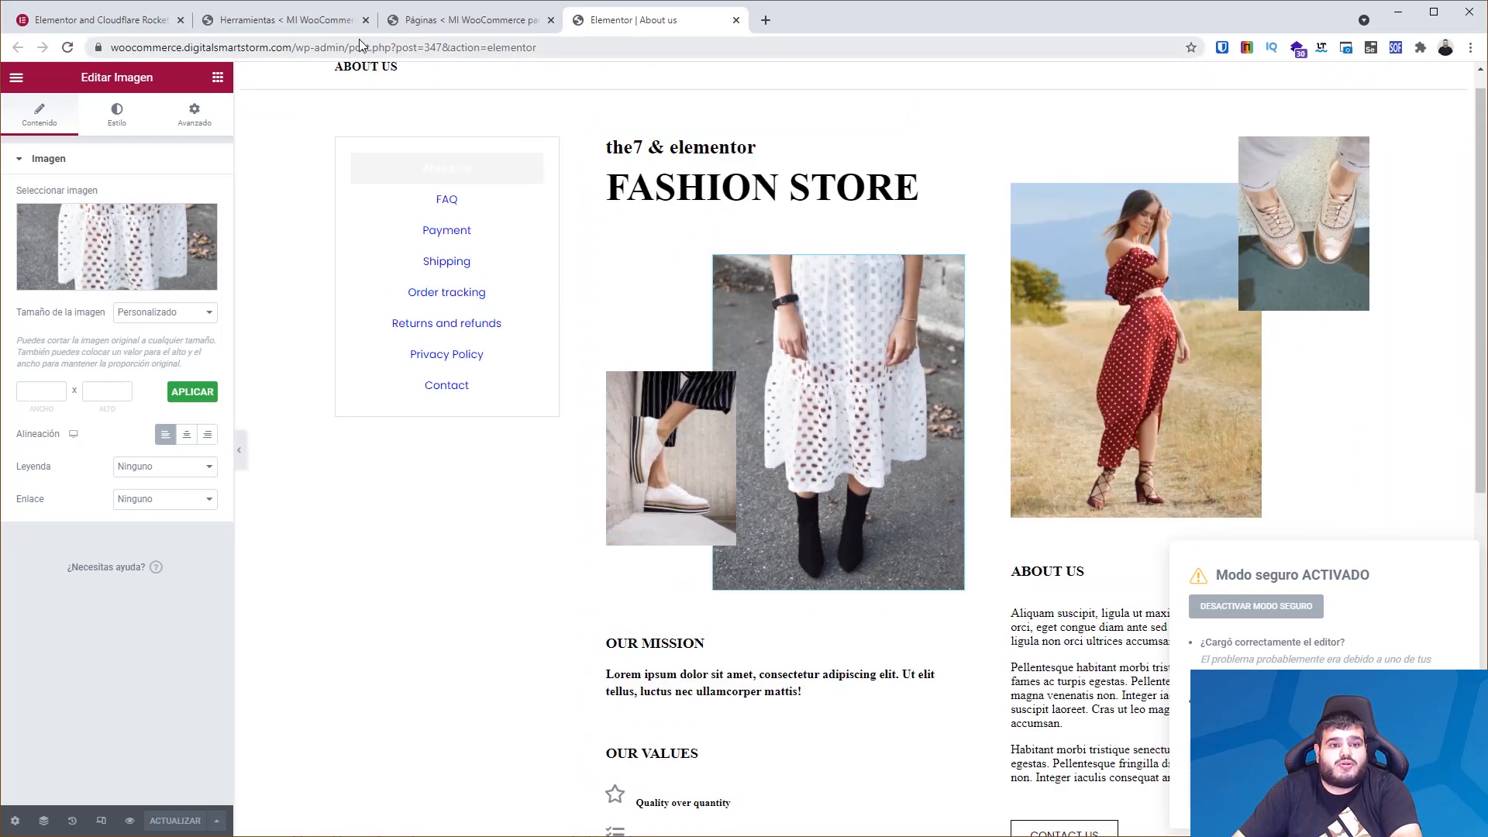
Open the site's homepage on the front end and inspect the page template and theme entries listed by the Elementor debugger.
left_click_drag(296, 47, 537, 48)
key("BackSpace")
key("Return")
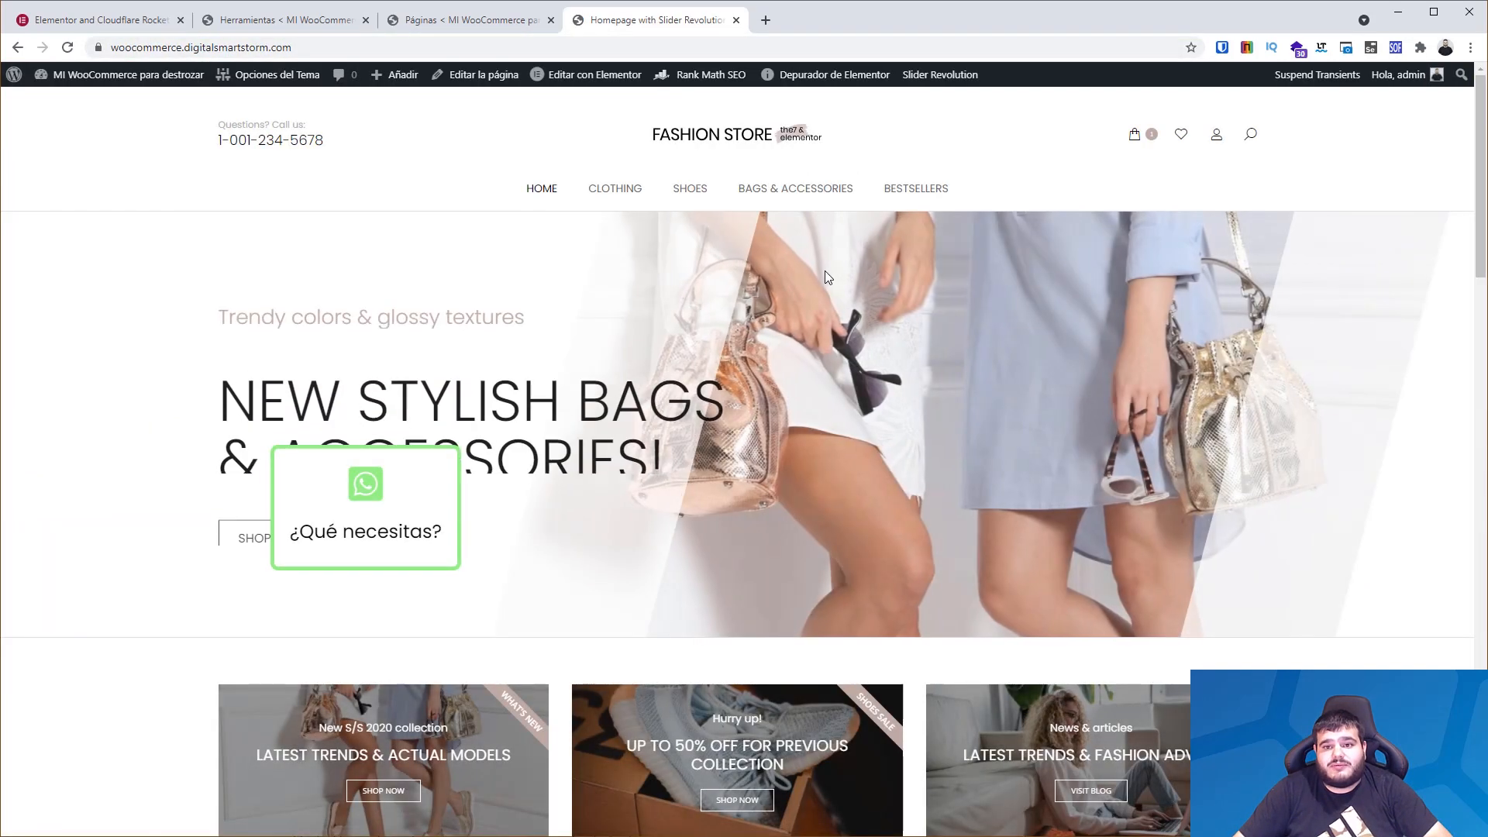
mouse_move(841, 80)
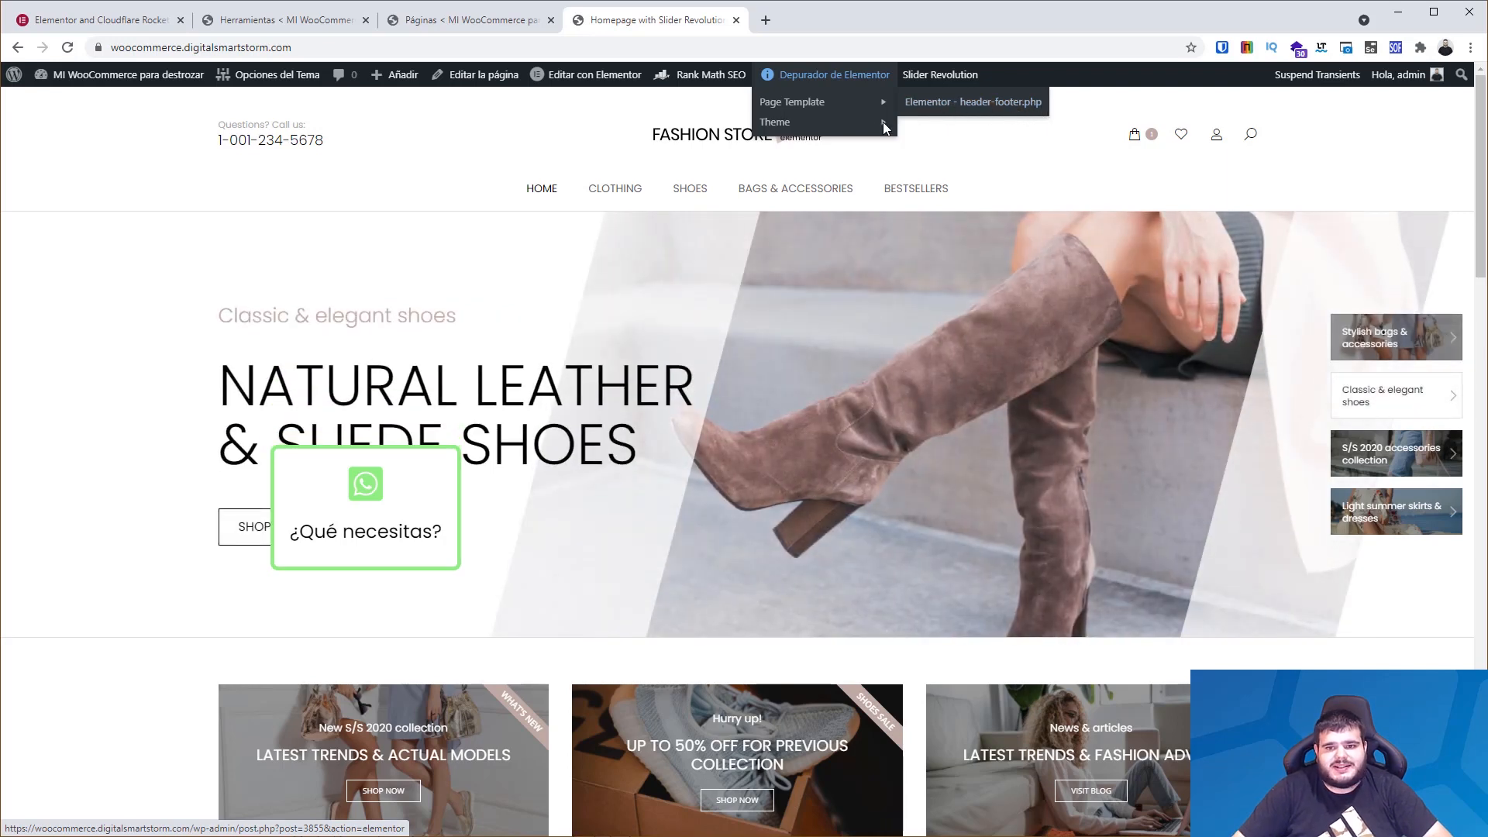
mouse_move(872, 130)
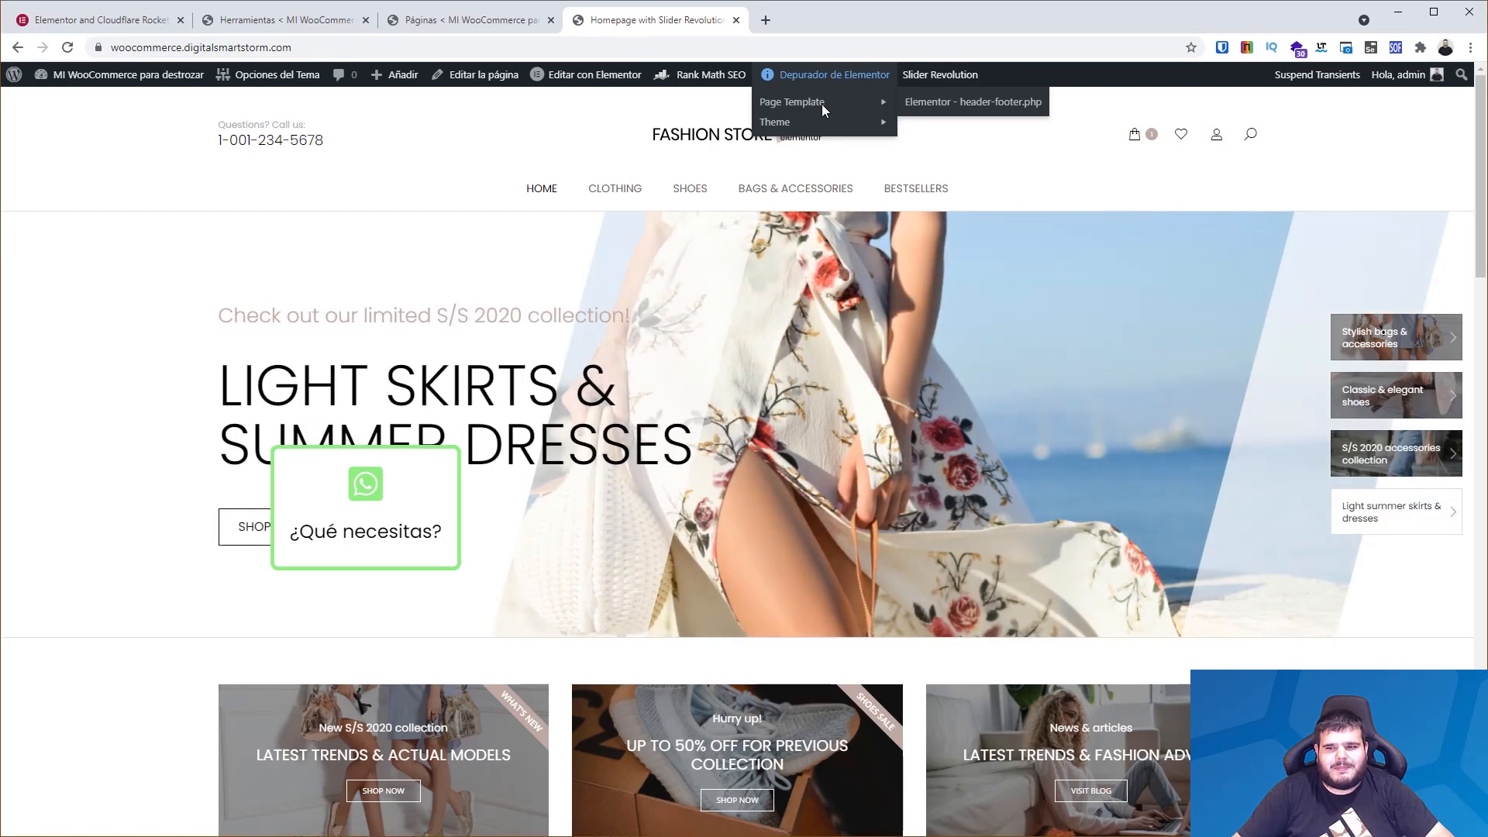
Return to Elementor's tools page and regenerate the CSS files and data.
left_click(432, 28)
left_click(310, 21)
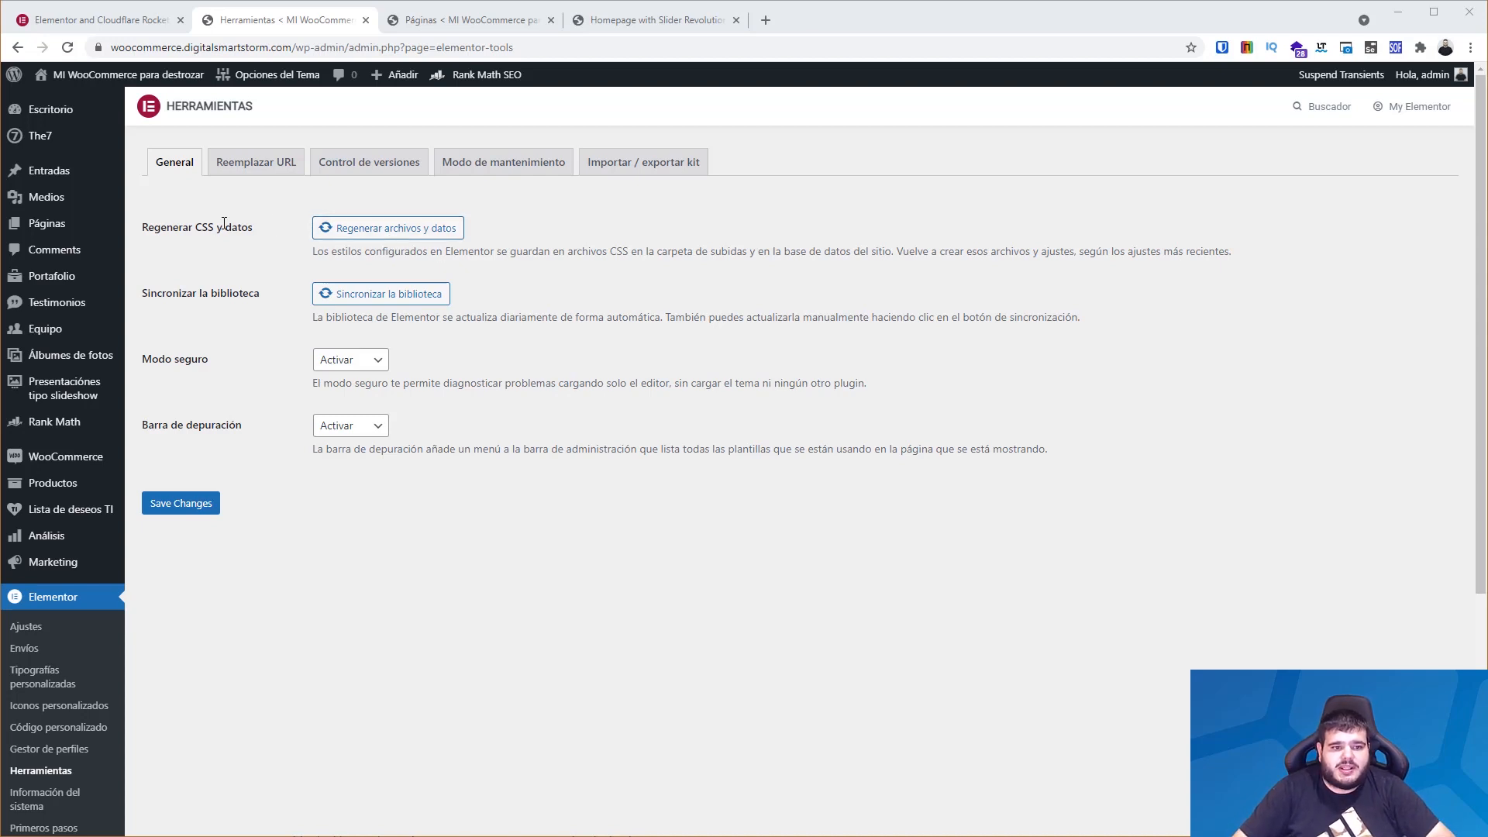
left_click(408, 227)
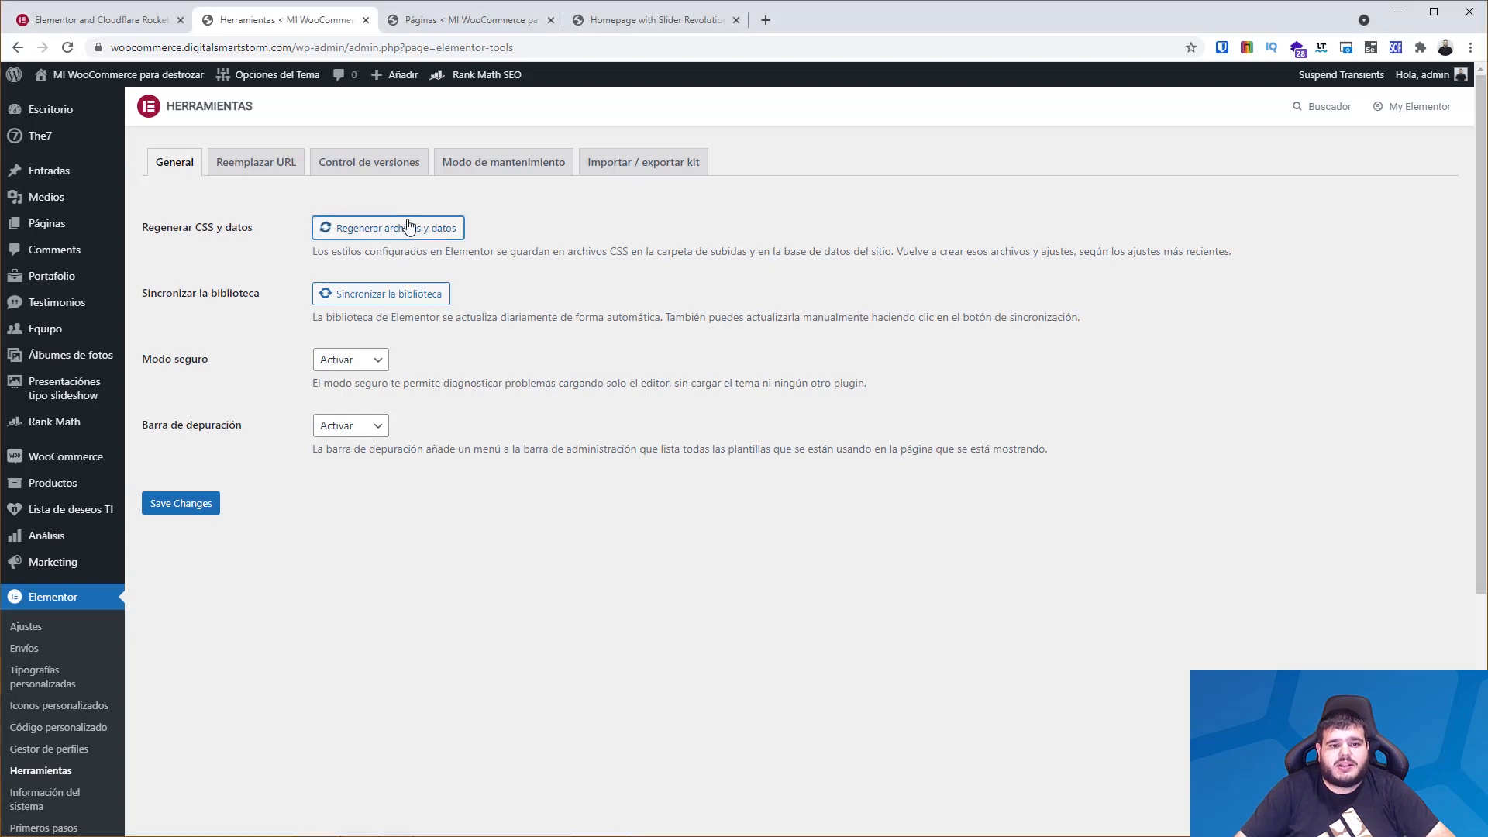
Open the homepage in the Elementor editor and deactivate safe mode from its notice.
left_click(628, 21)
left_click(604, 77)
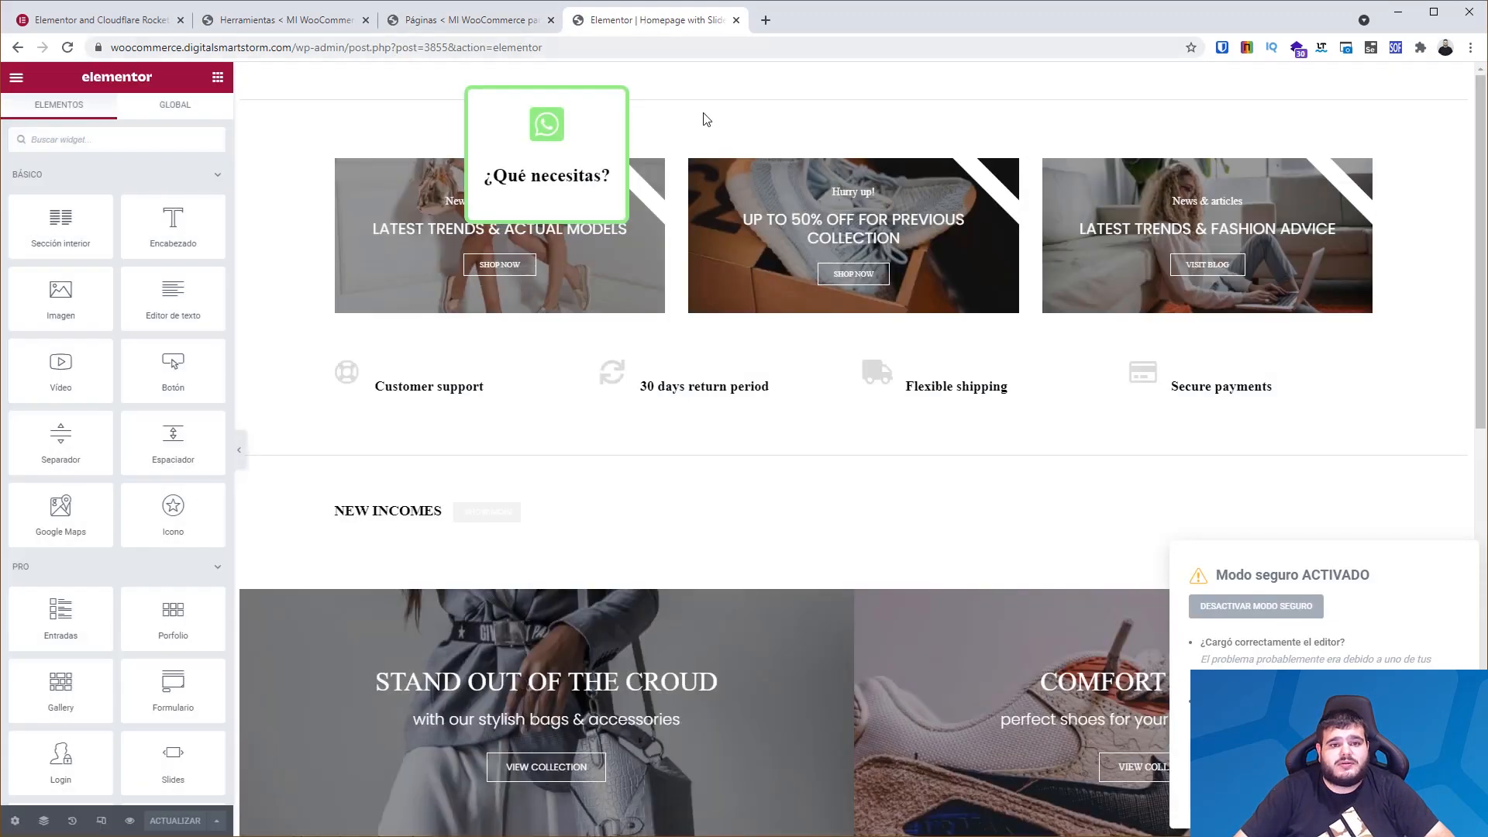
left_click(1257, 605)
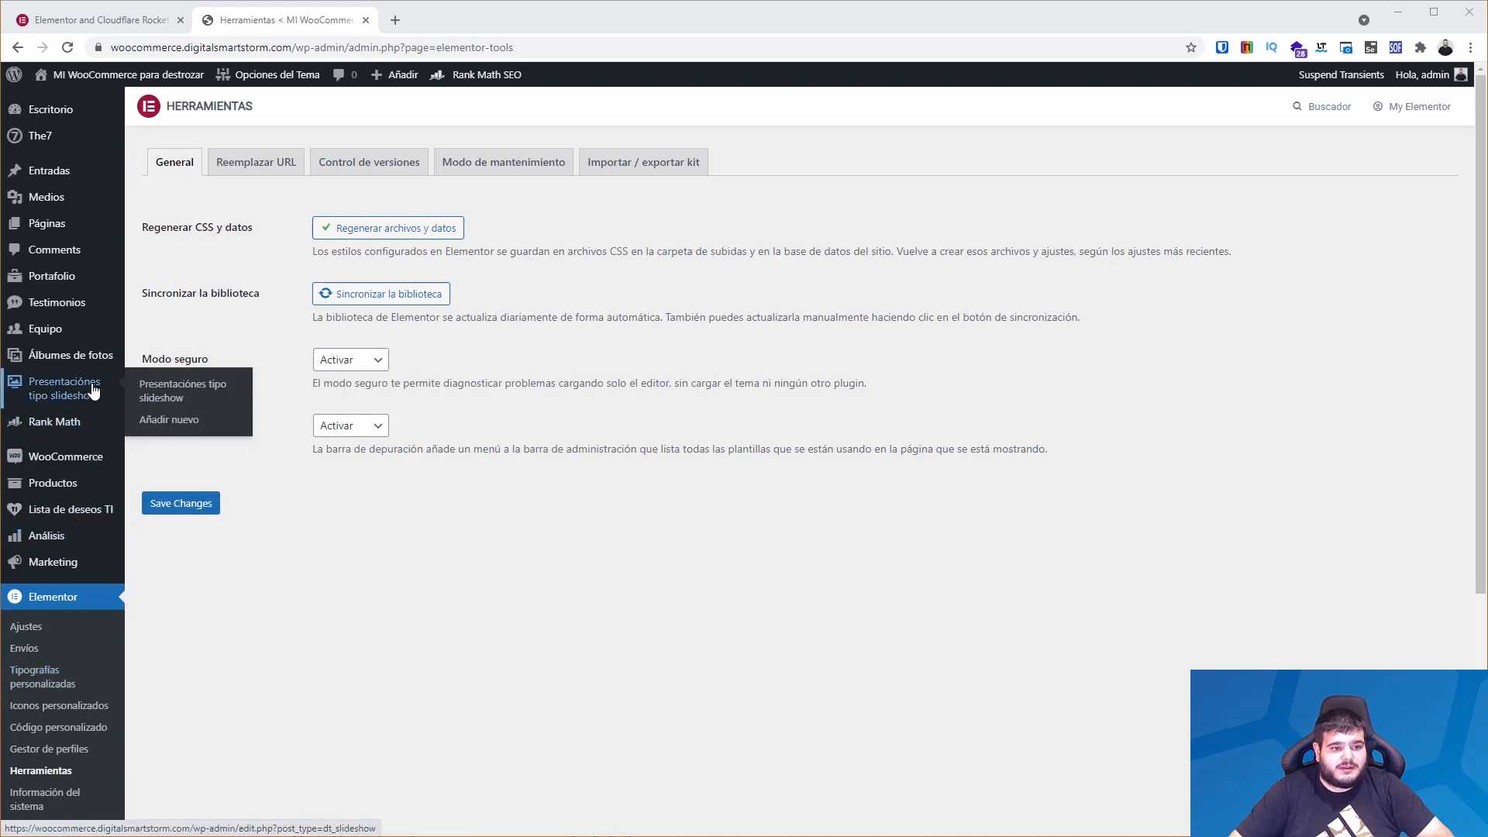
Deactivate Elementor Pro and Elementor in the installed plugins, giving "Ya no necesito el plugin" as the reason, and reactivate Elementor Pro.
scroll(93, 426, "down", 4)
left_click(76, 662)
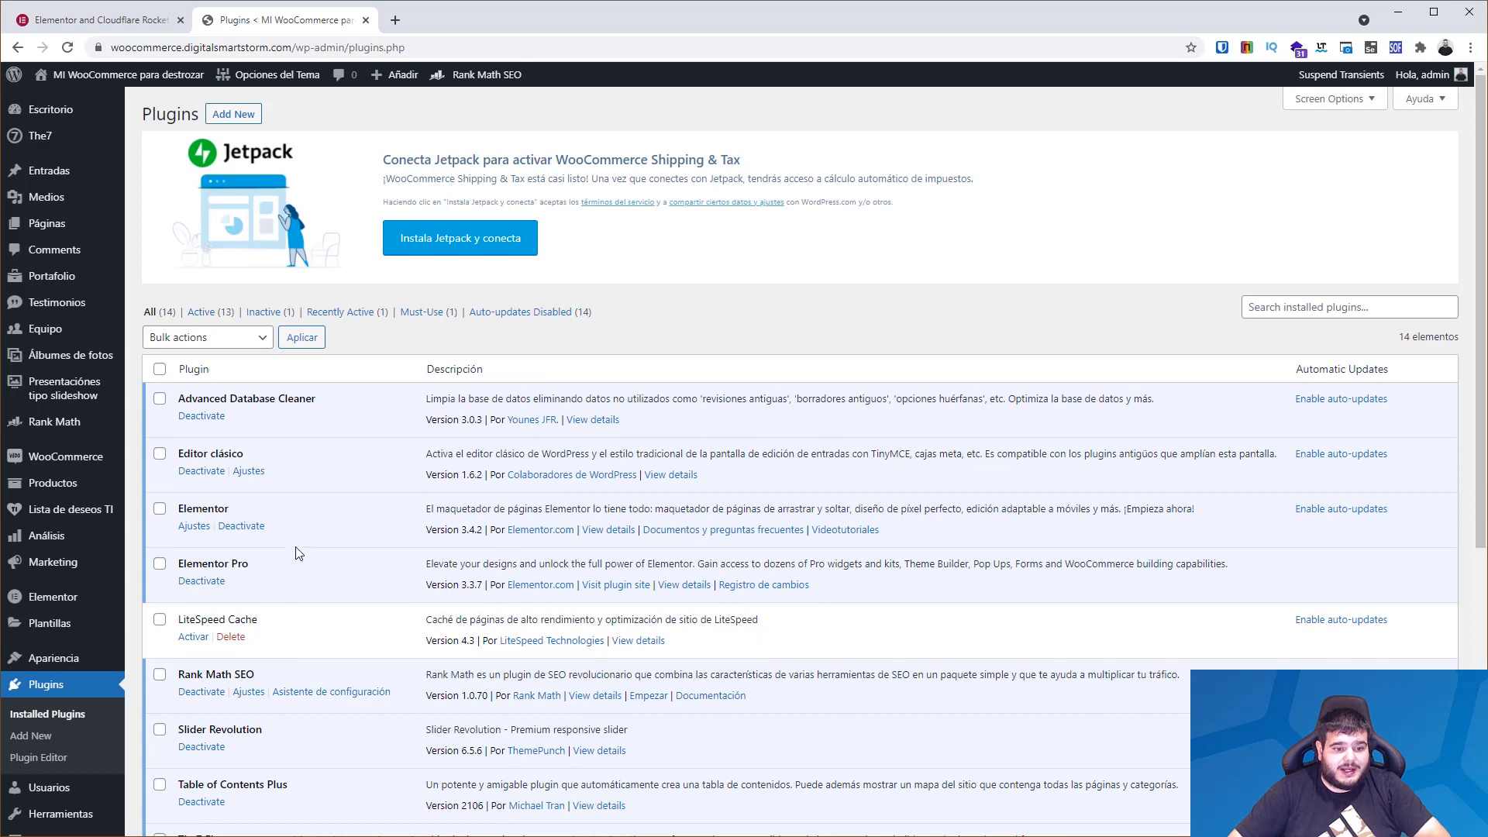
left_click(204, 581)
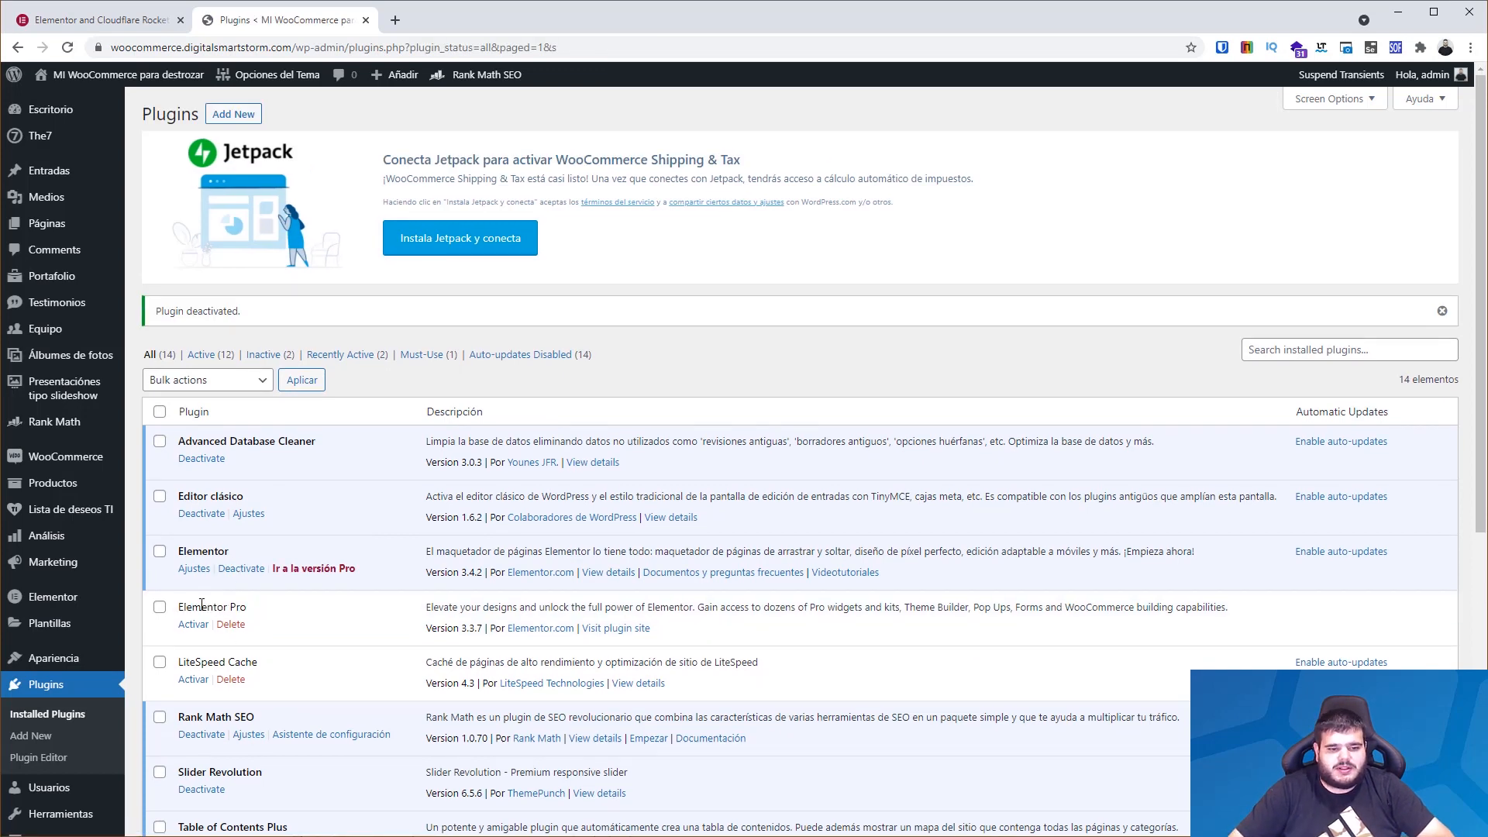
left_click(243, 572)
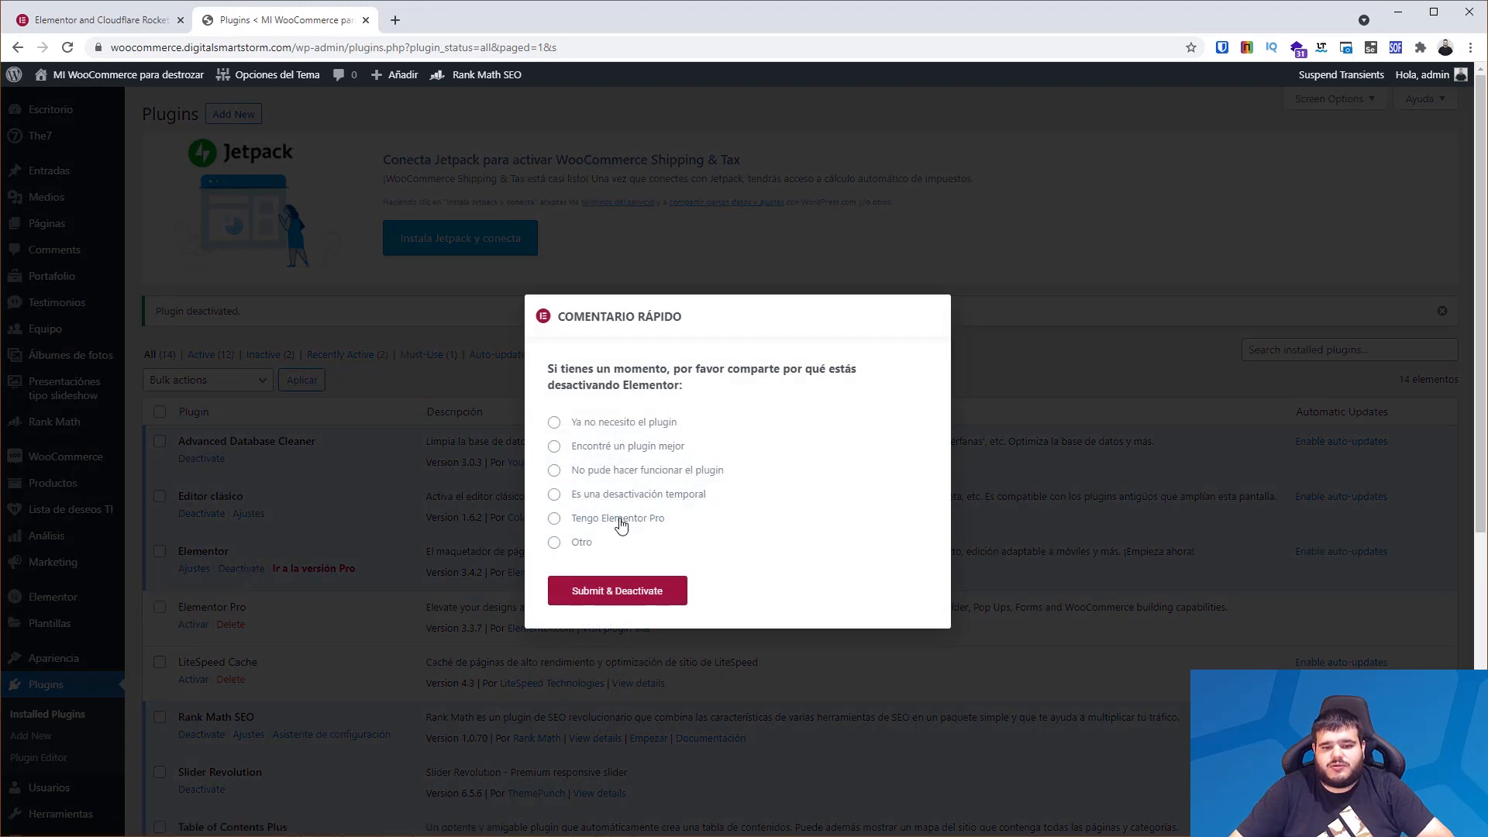
left_click(597, 428)
left_click(643, 589)
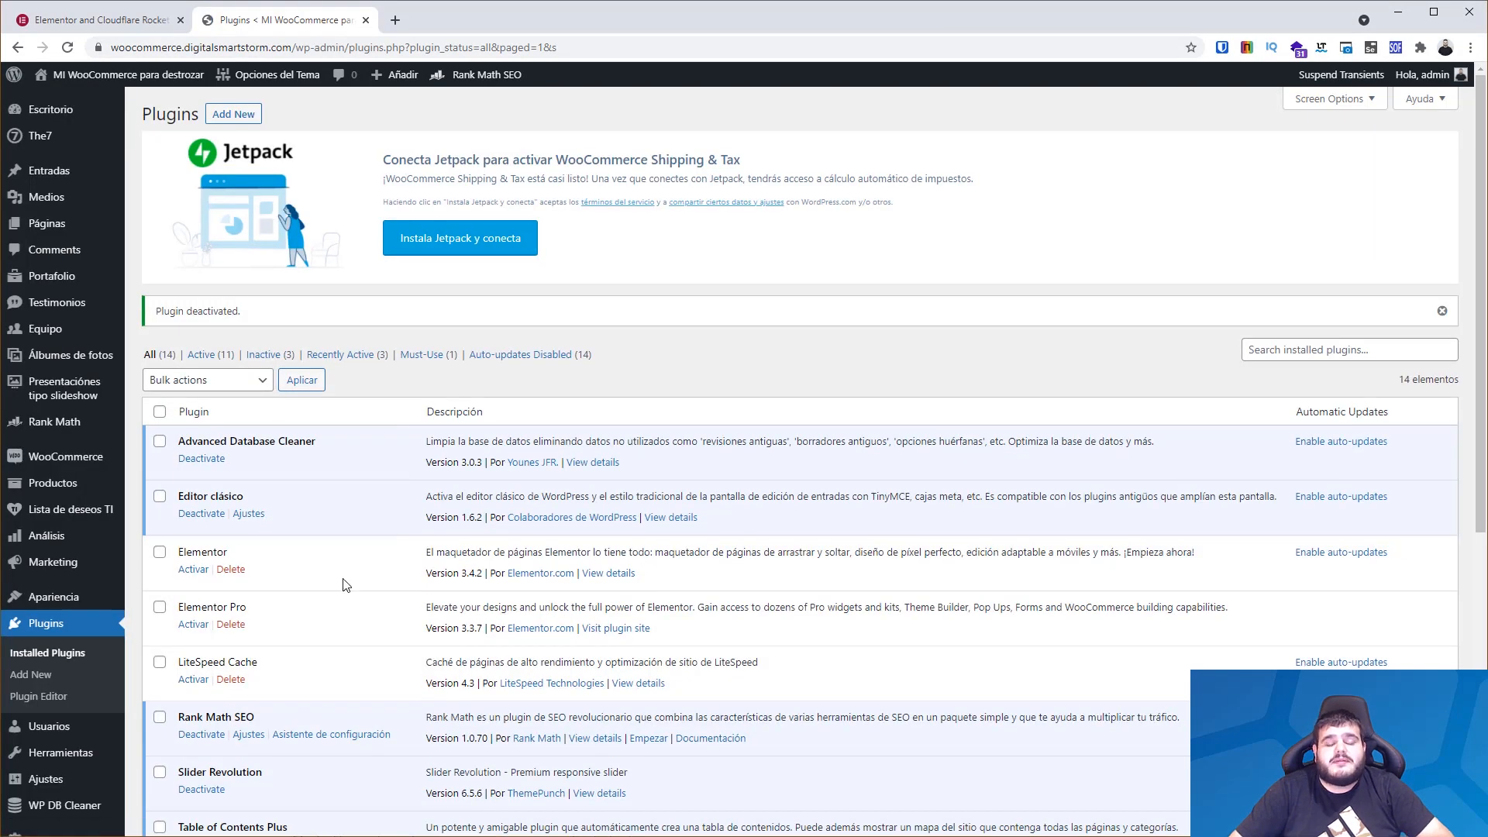
left_click(193, 625)
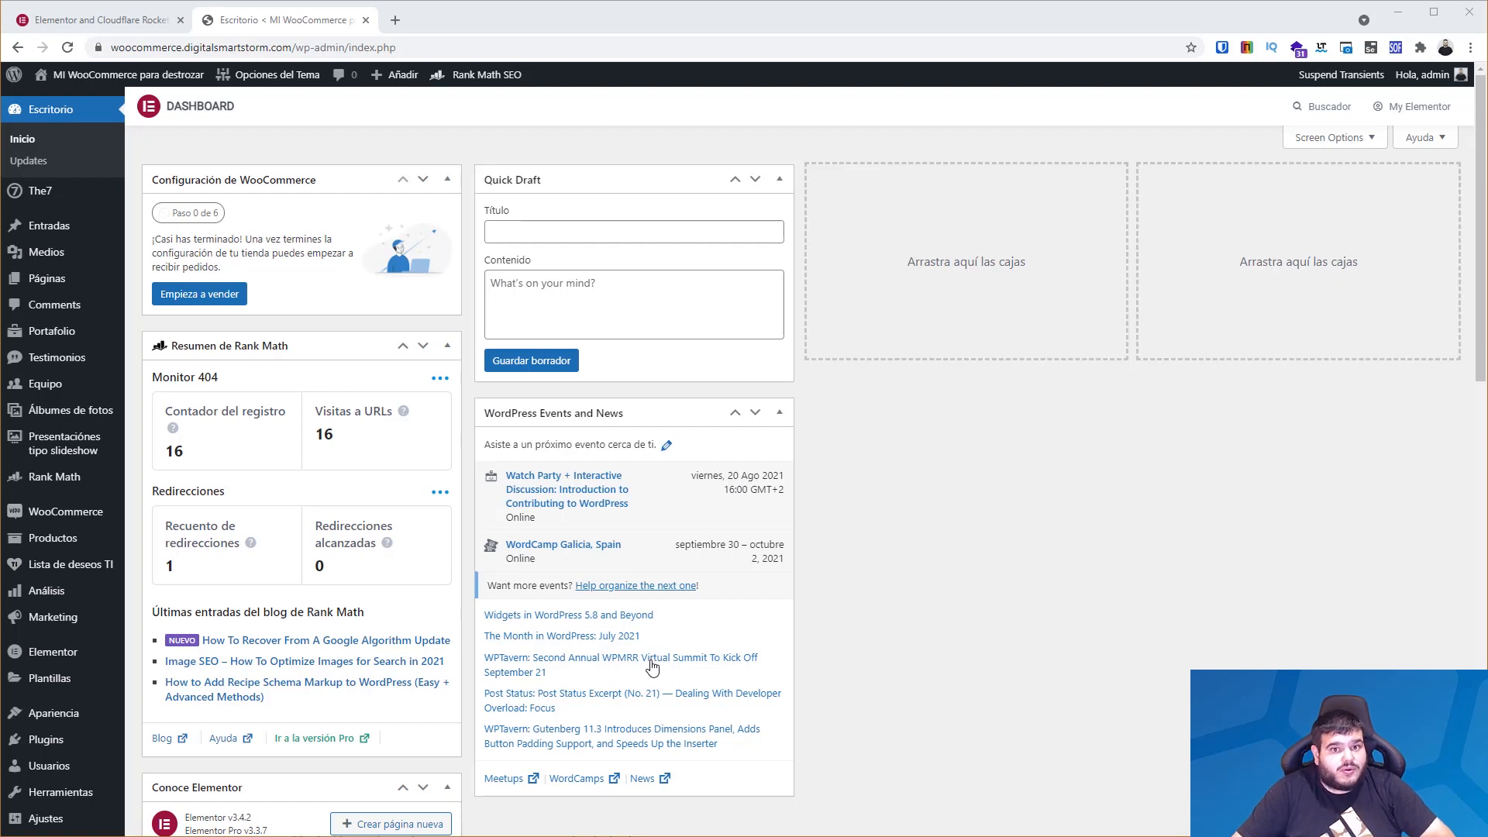
Open the version control settings in Elementor's tools.
scroll(240, 632, "down", 3)
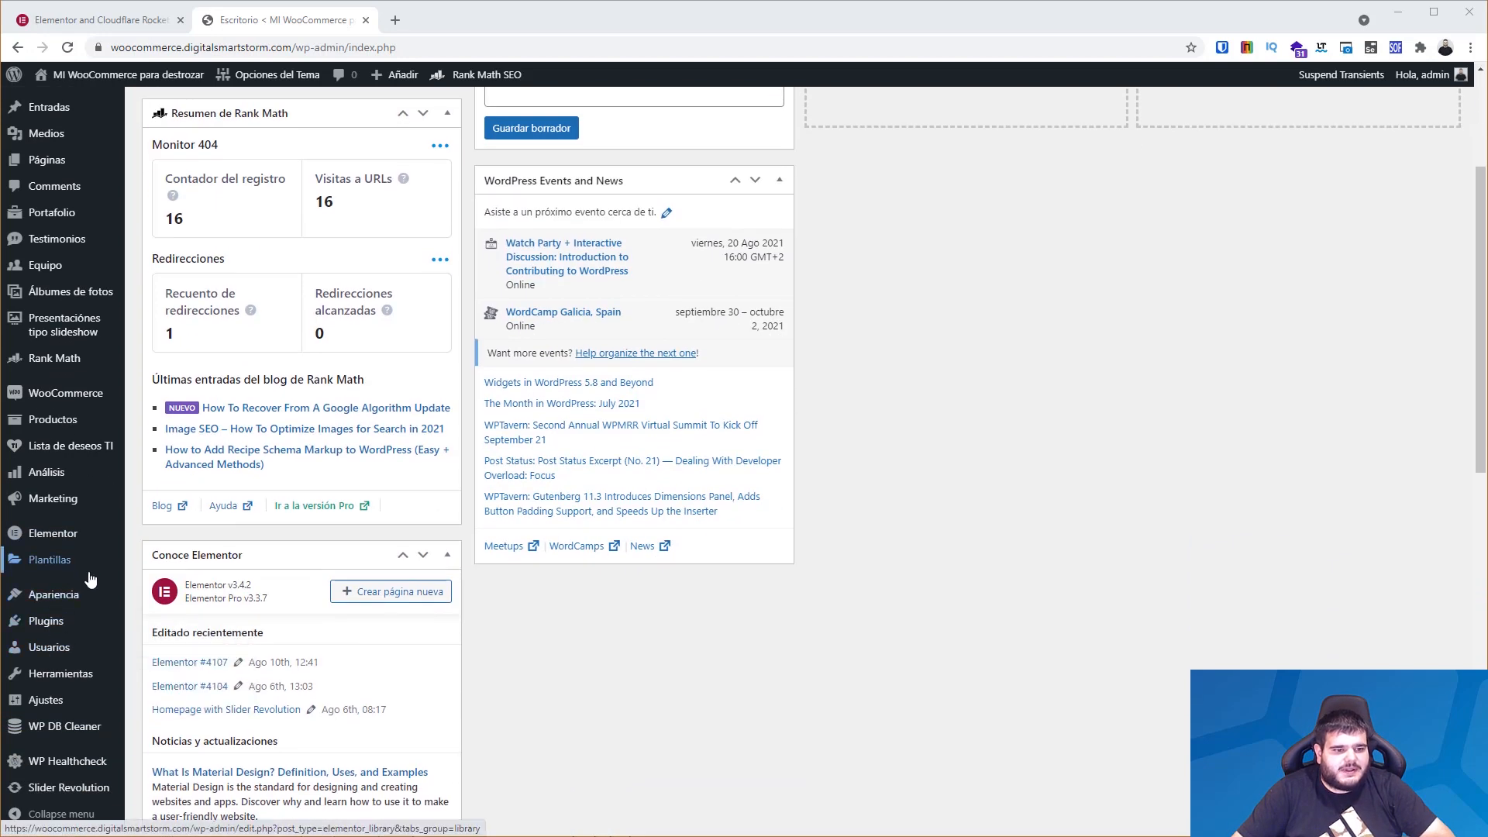
mouse_move(79, 536)
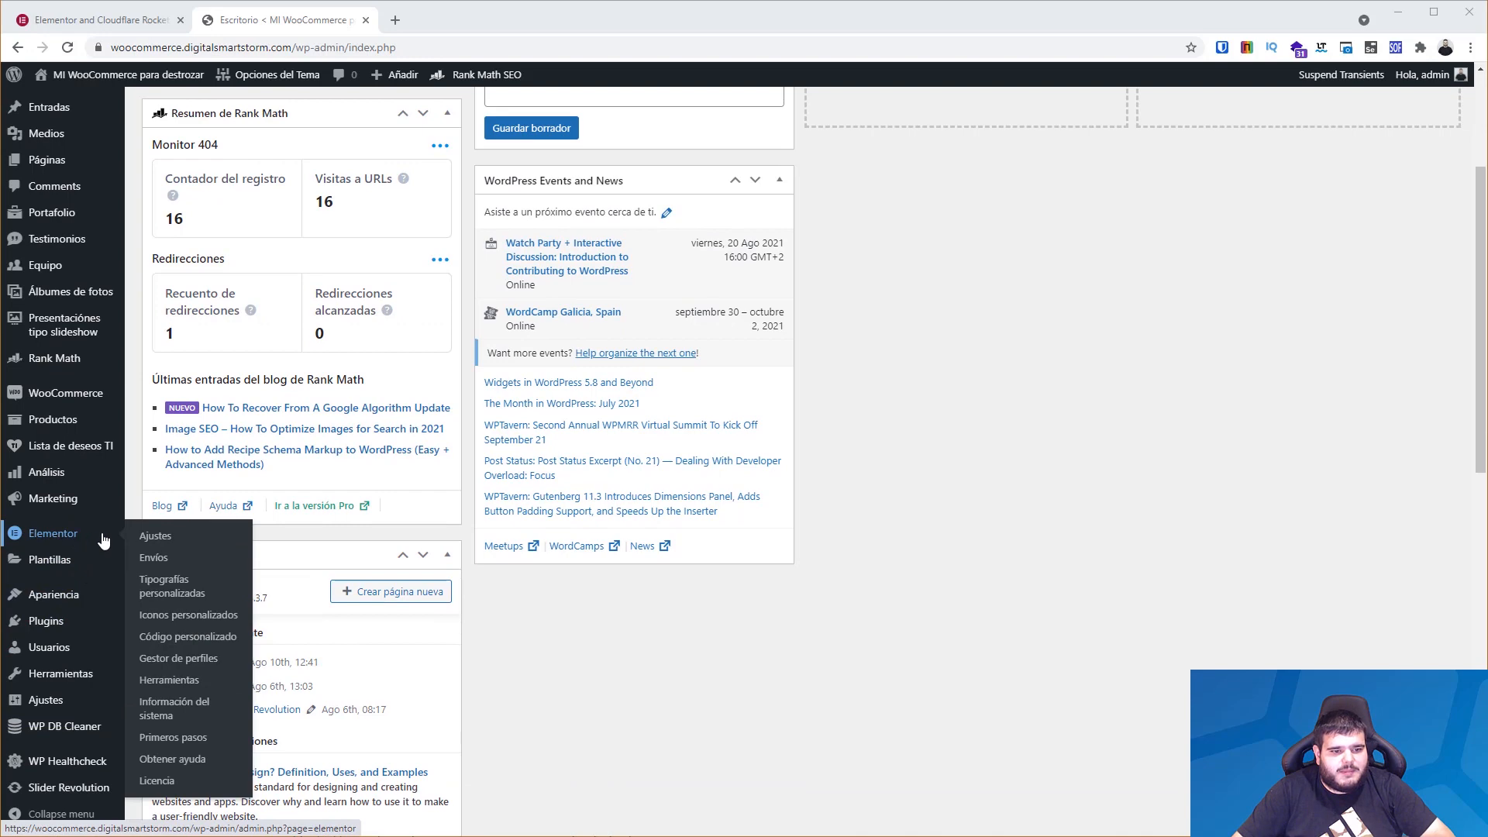
left_click(194, 685)
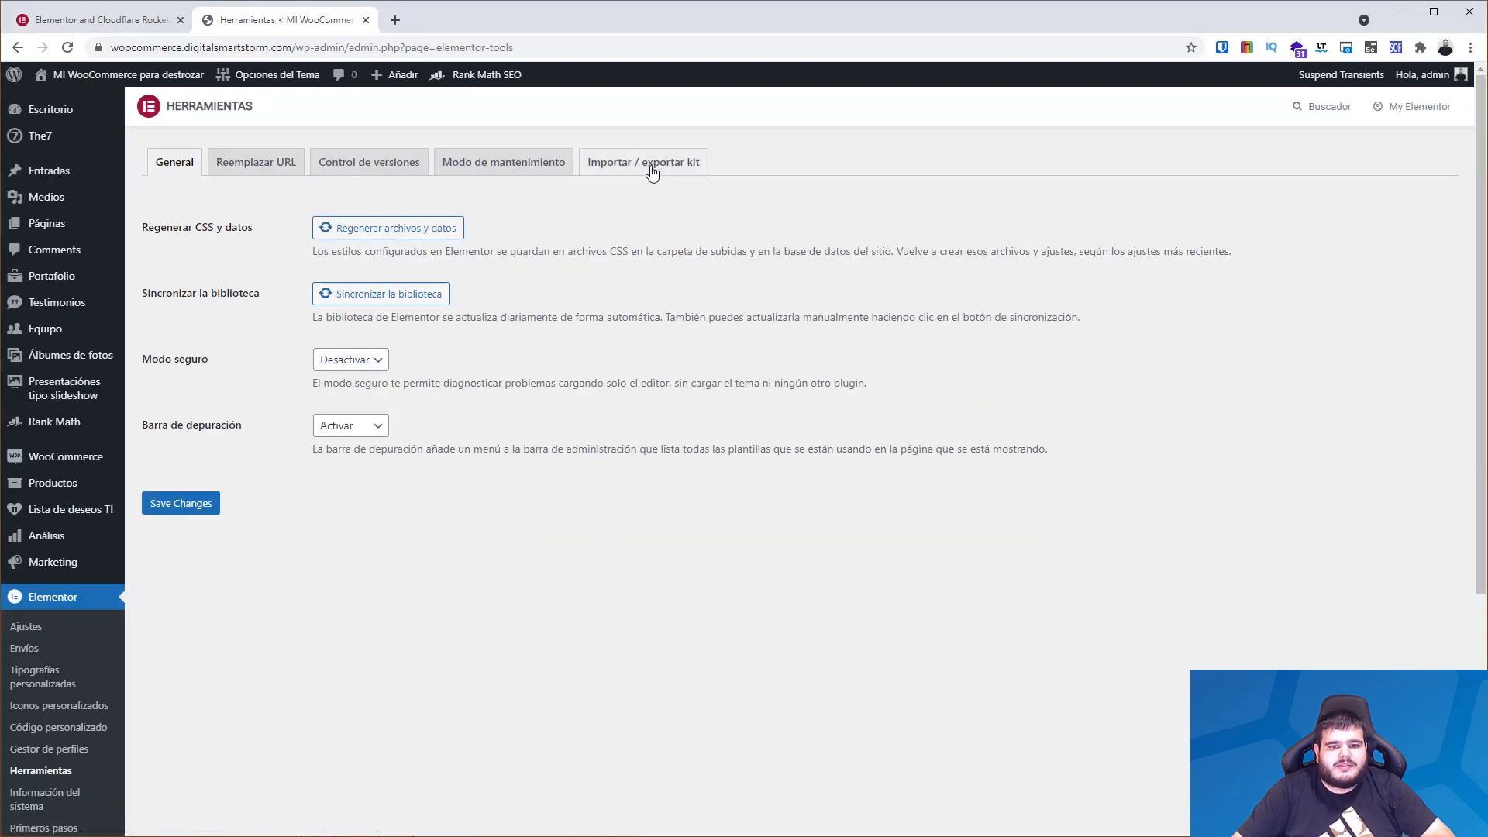
left_click(391, 164)
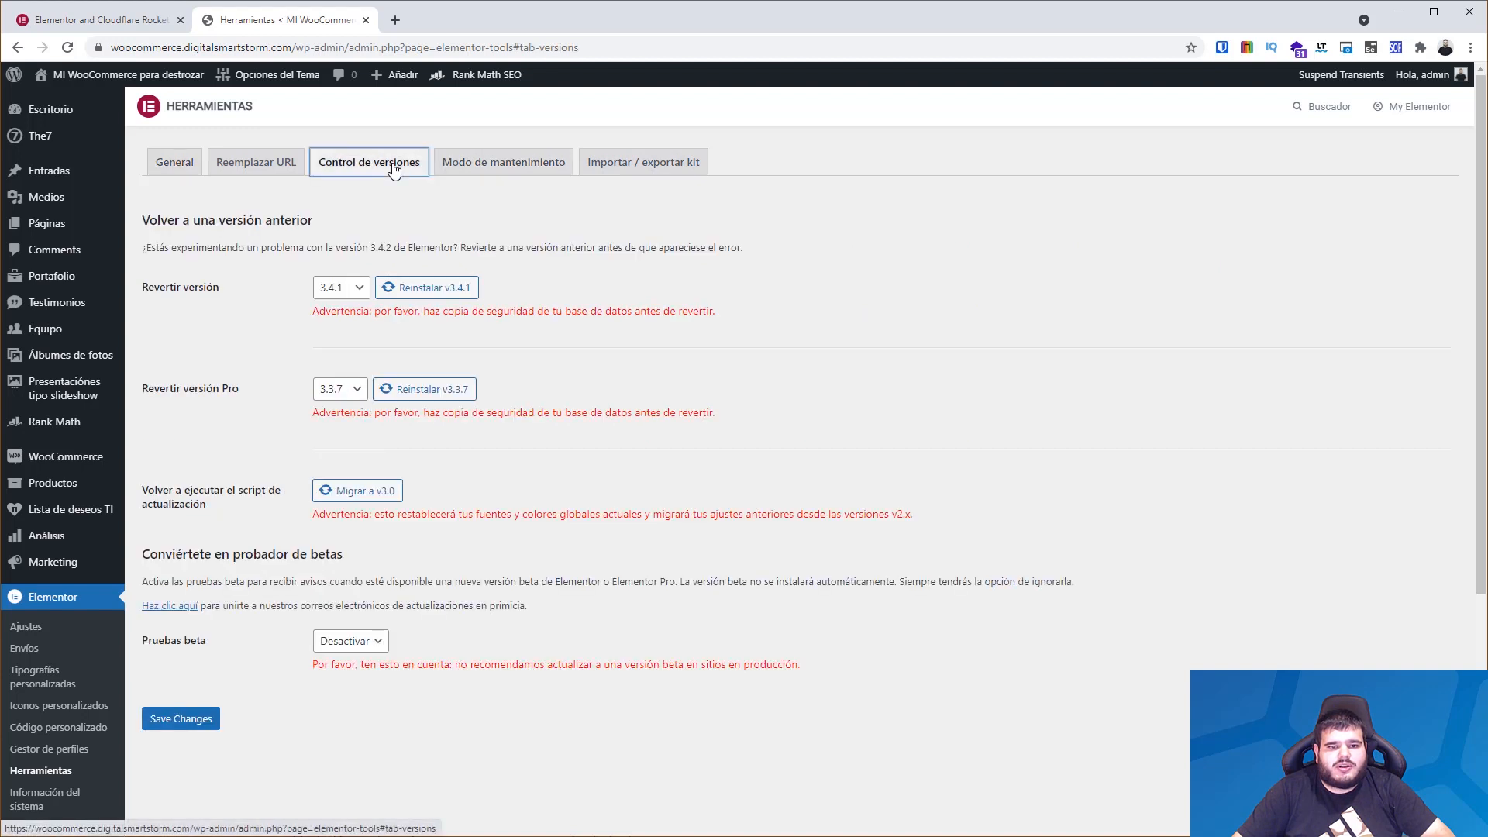
Choose 3.3.1 as Elementor's rollback version and 3.3.4 as the Pro one, and reinstall Elementor 3.3.1, confirming the rollback.
left_click(346, 288)
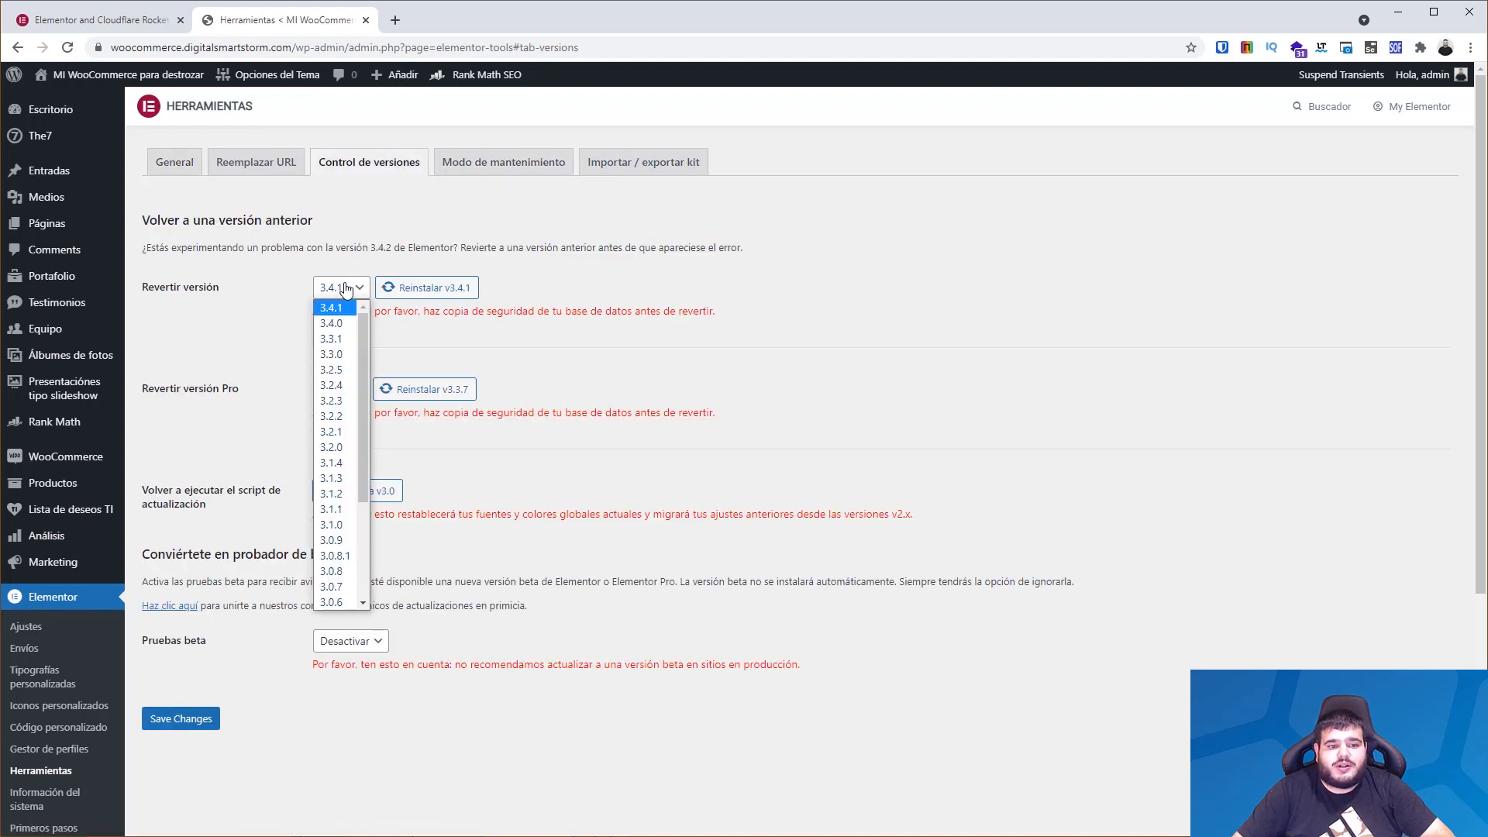
left_click(331, 339)
left_click(340, 389)
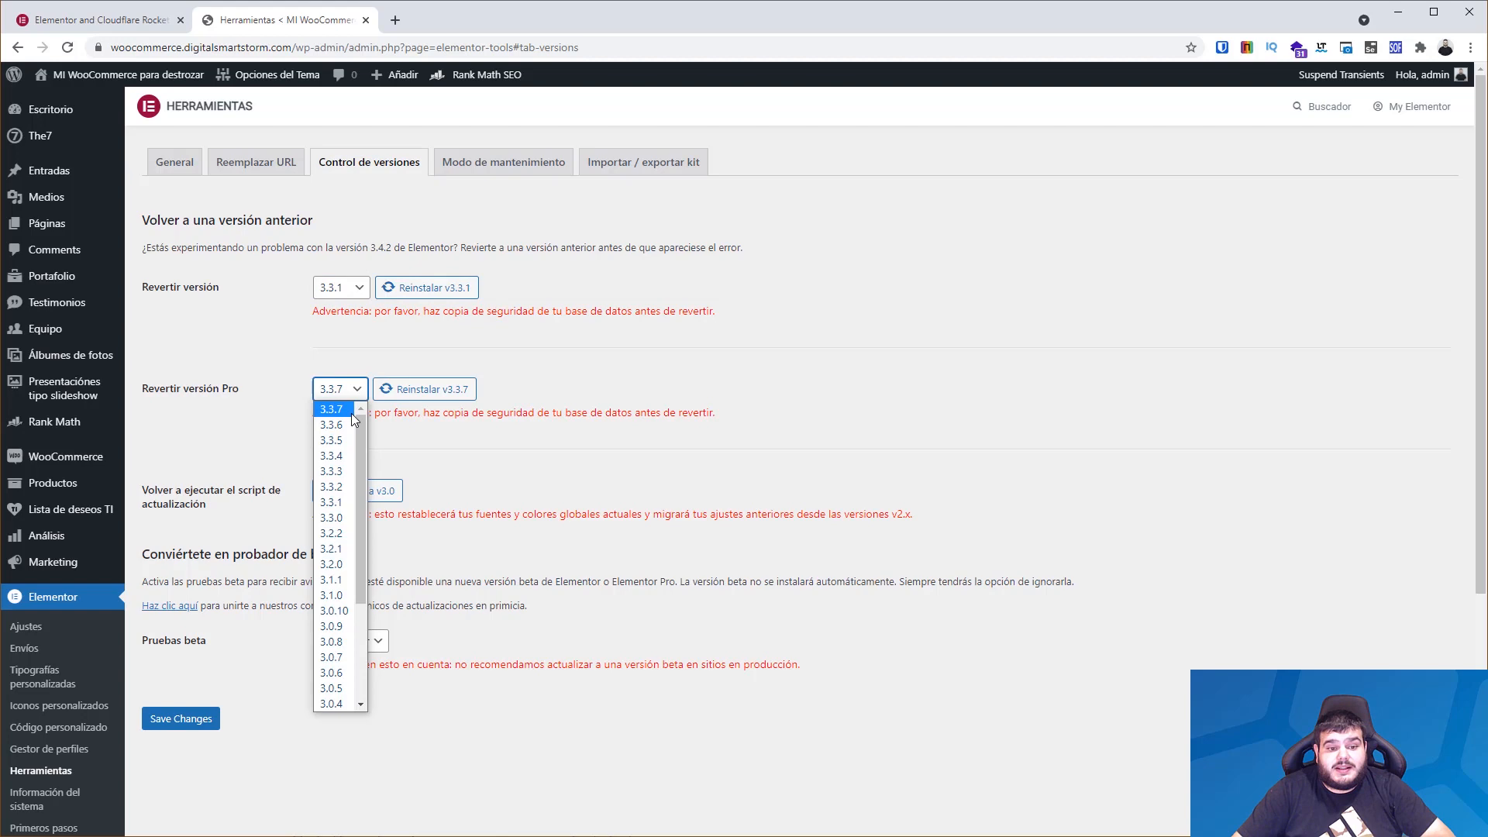
left_click(331, 456)
left_click(425, 289)
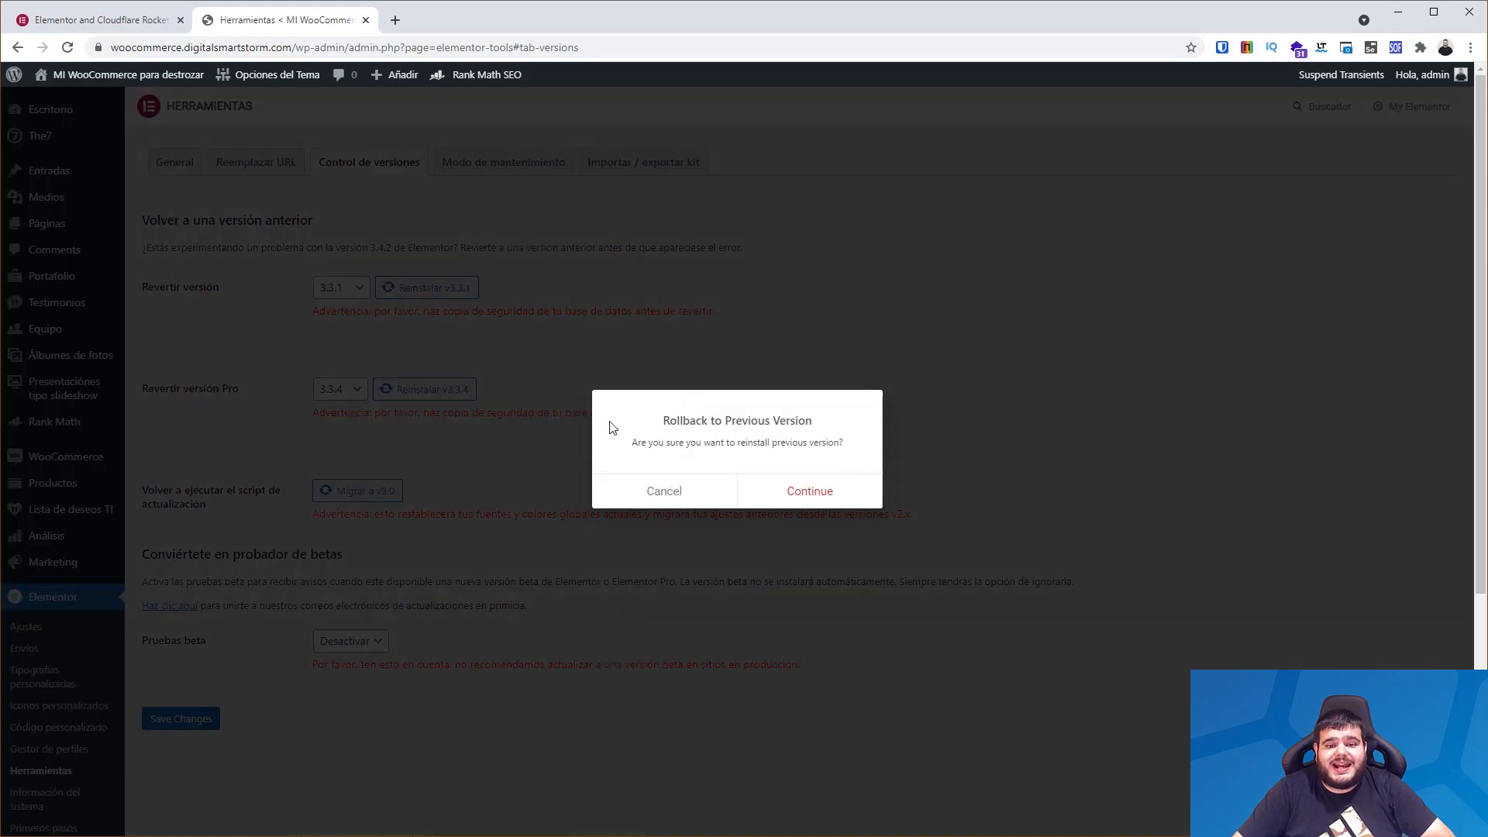
left_click(794, 492)
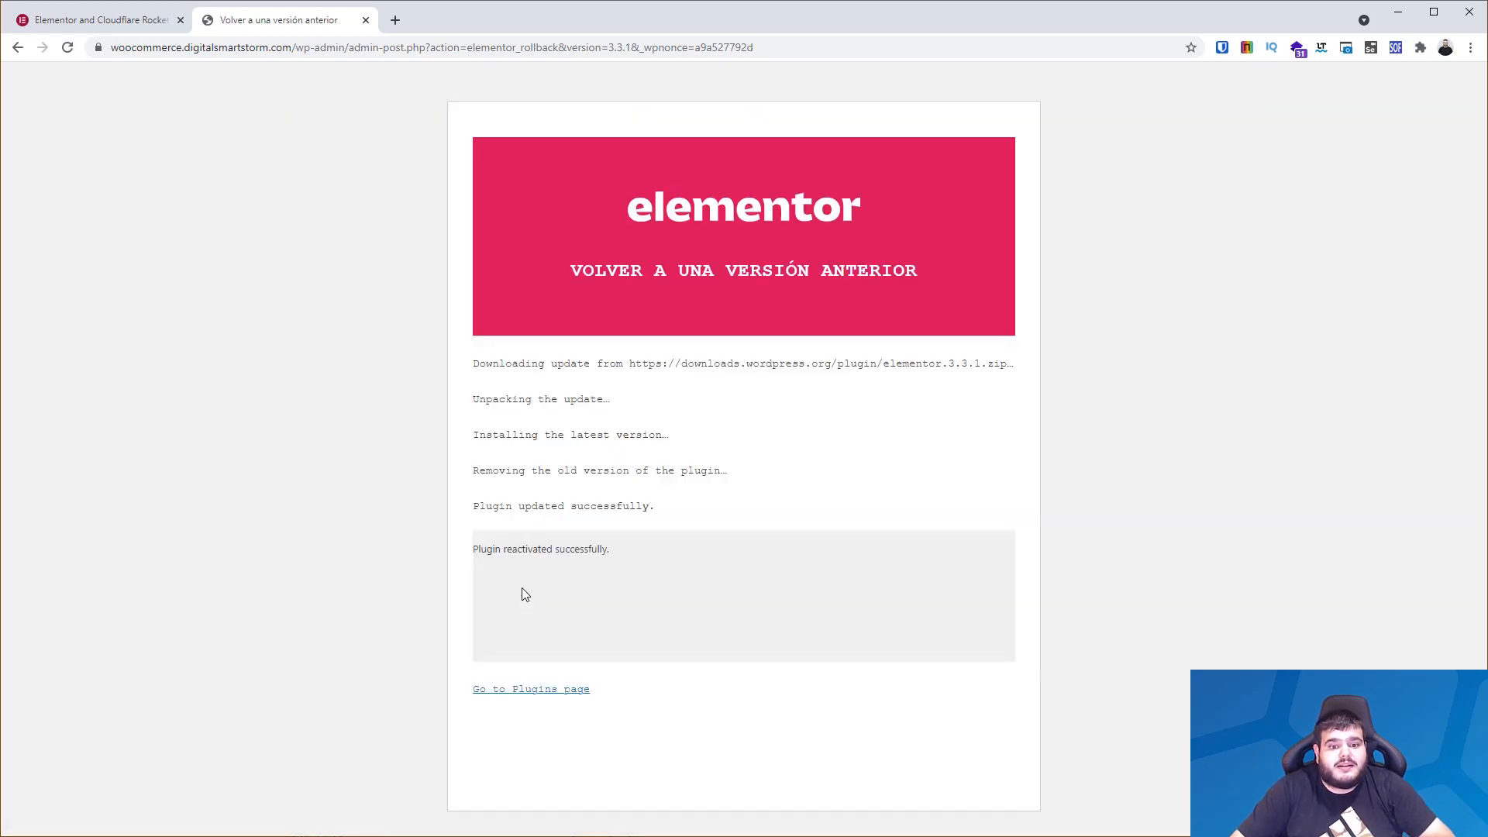
Go to the installed plugins and update Elementor to version 3.4.2.
left_click(530, 689)
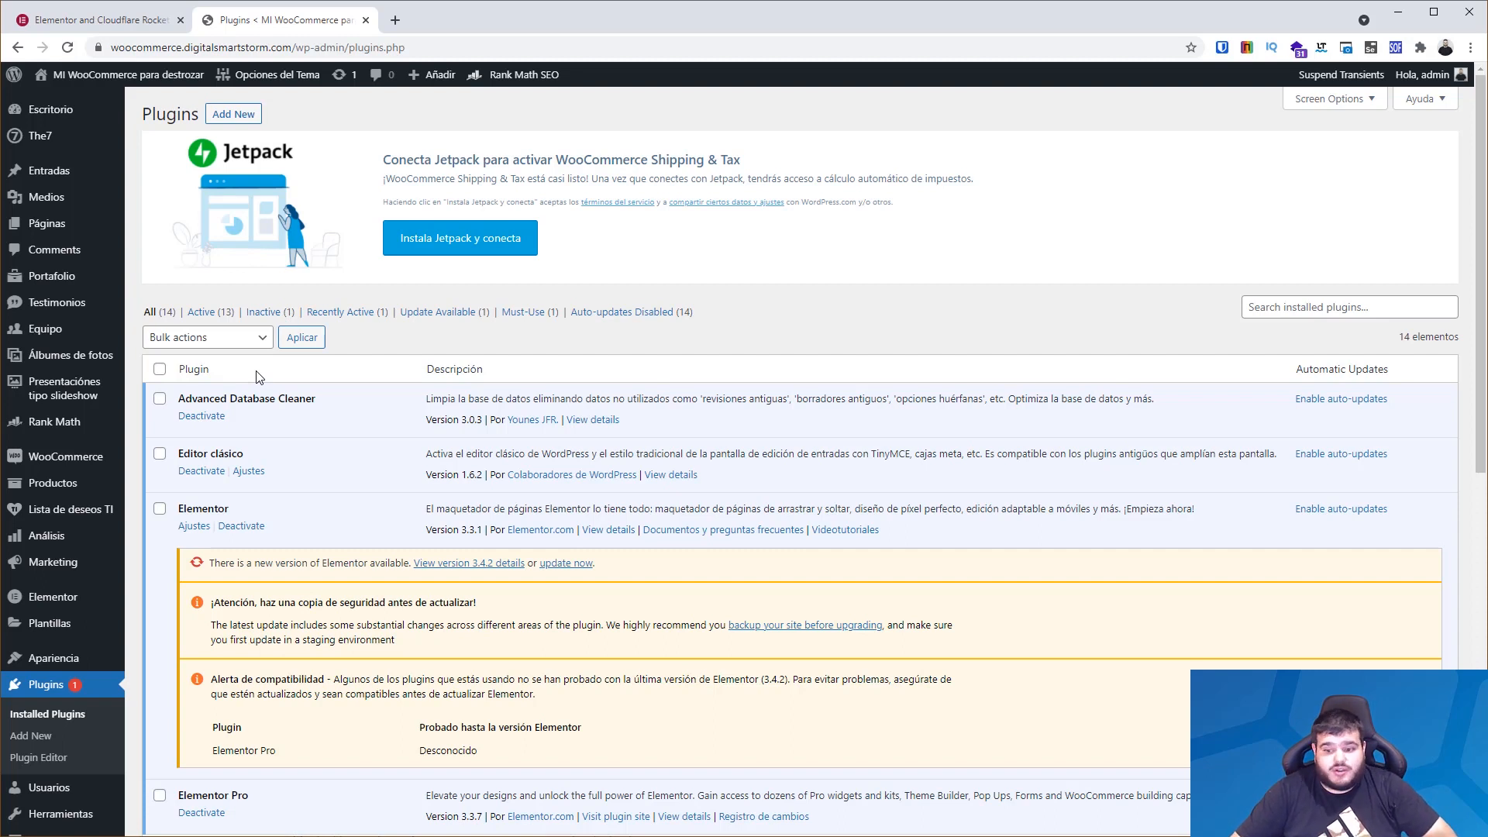
left_click(580, 562)
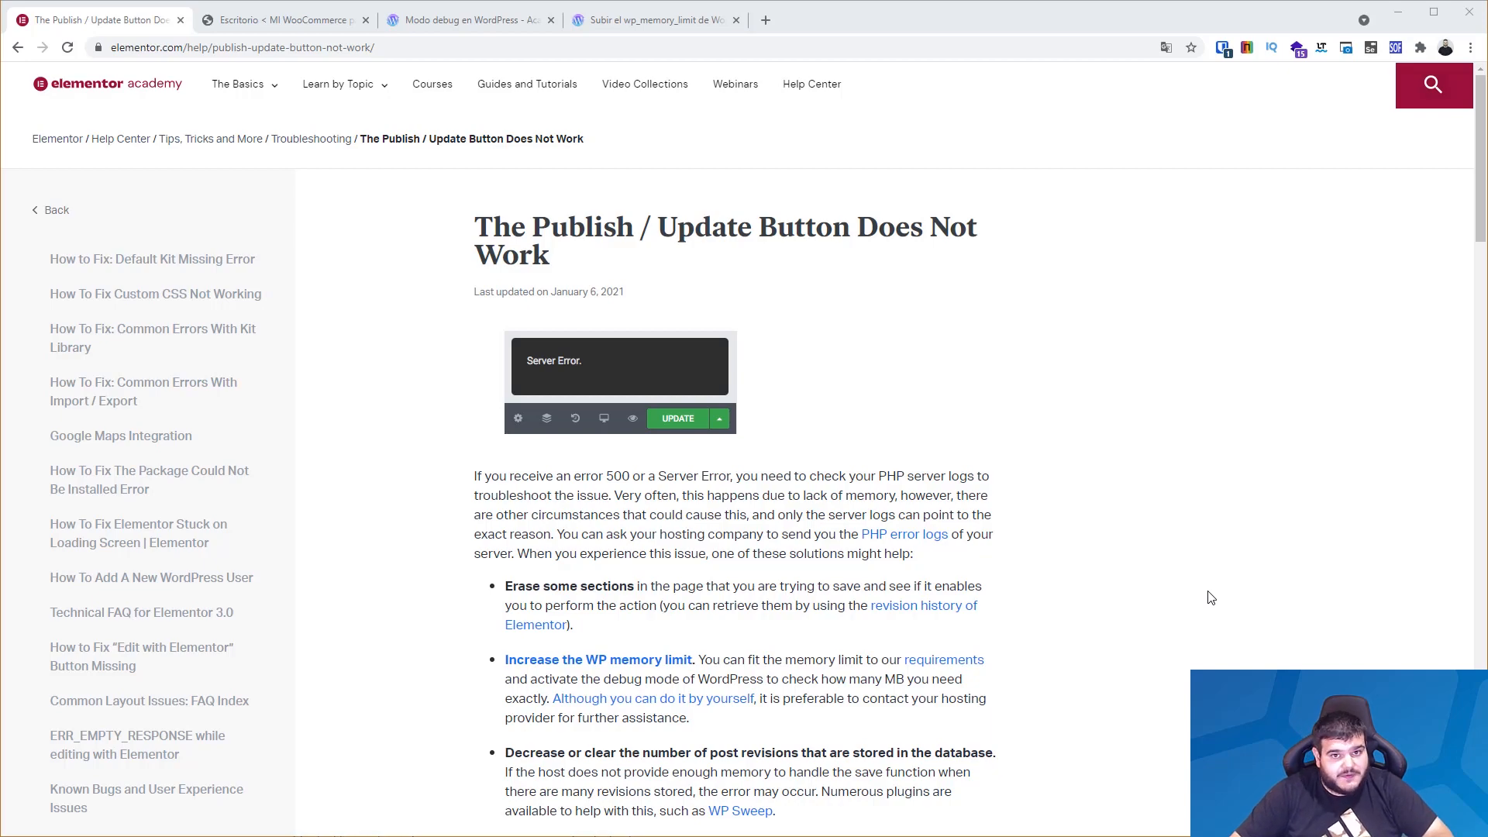
Skim the solutions in Elementor's help article on the Publish / Update button not working.
scroll(640, 537, "down", 6)
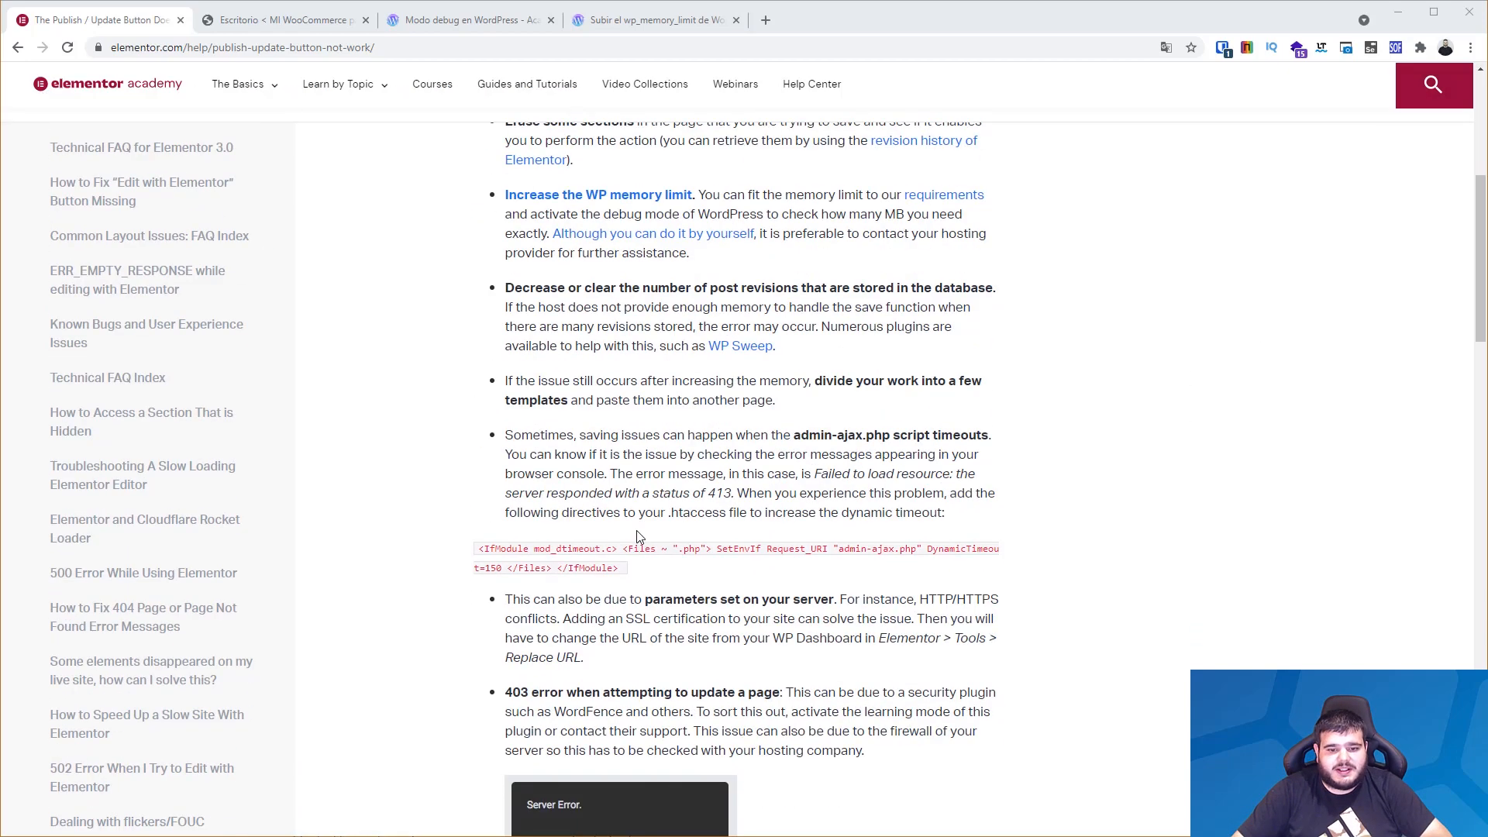
scroll(620, 546, "up", 7)
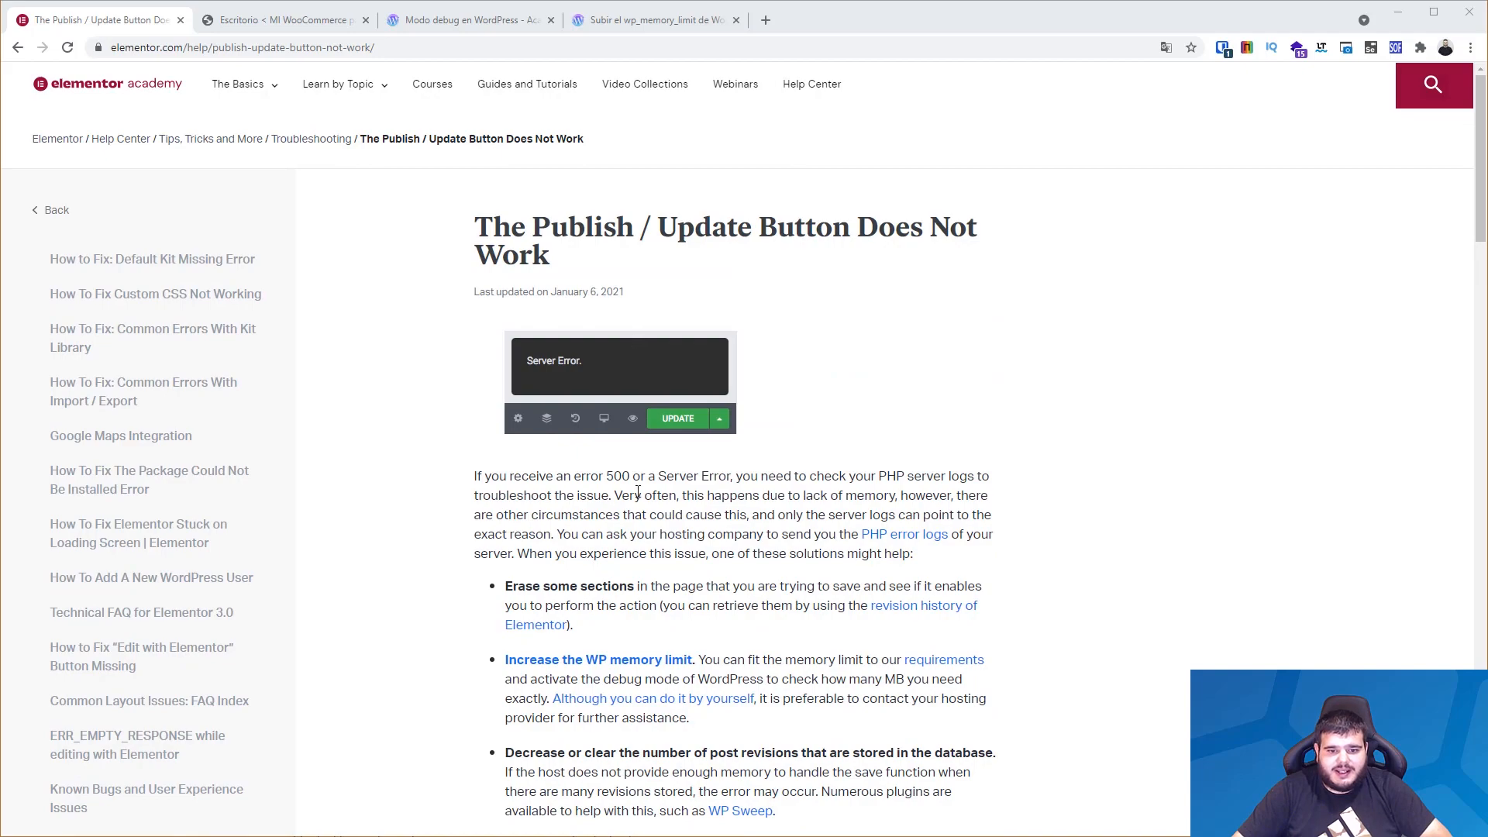
scroll(636, 513, "down", 1)
scroll(635, 514, "down", 19)
scroll(612, 527, "up", 19)
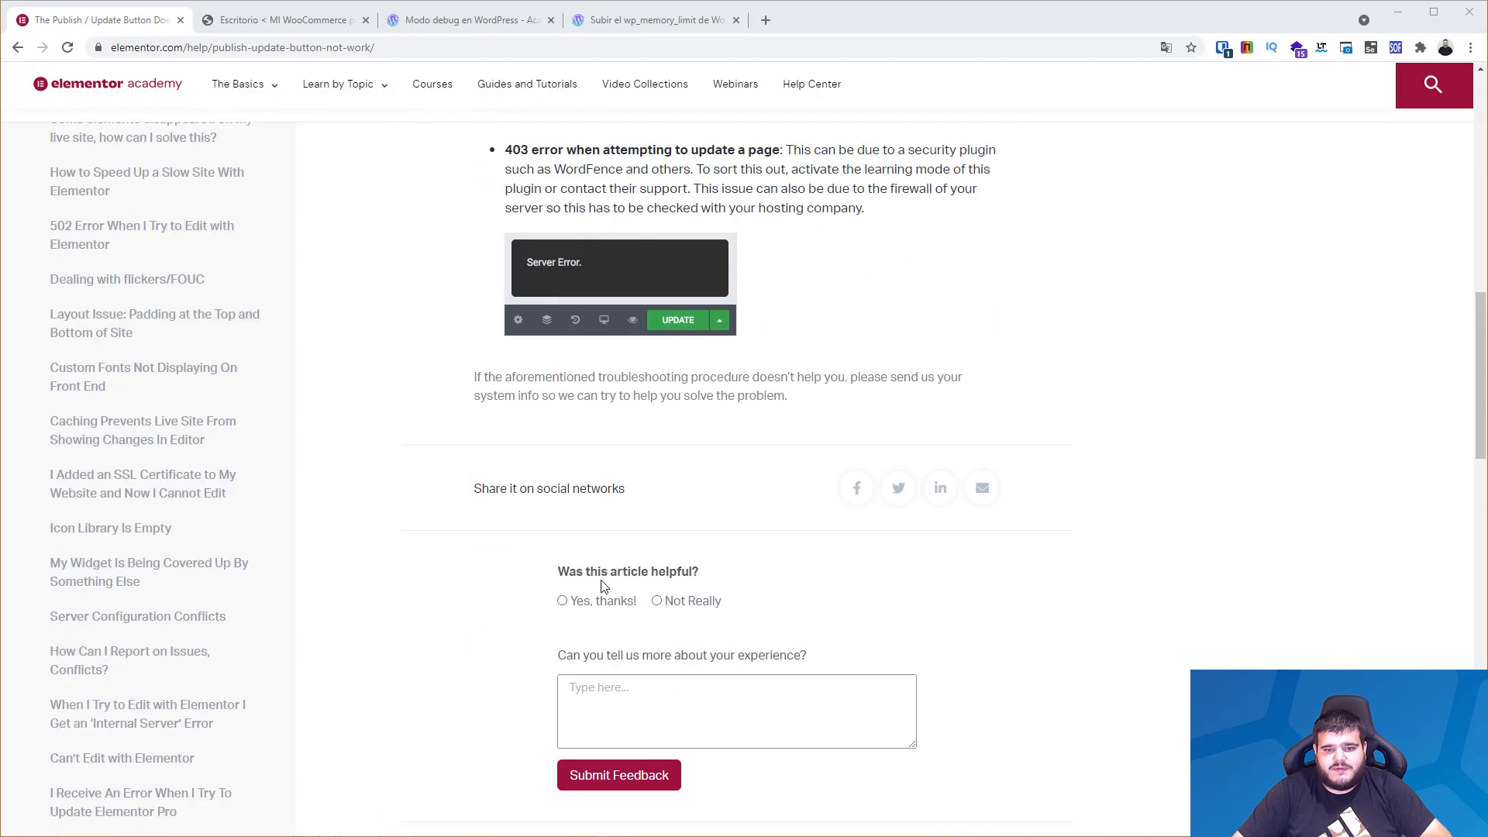
Review the WordPress debug mode and wp_memory_limit articles, close both, and return to the Publish / Update button help article.
left_click(480, 22)
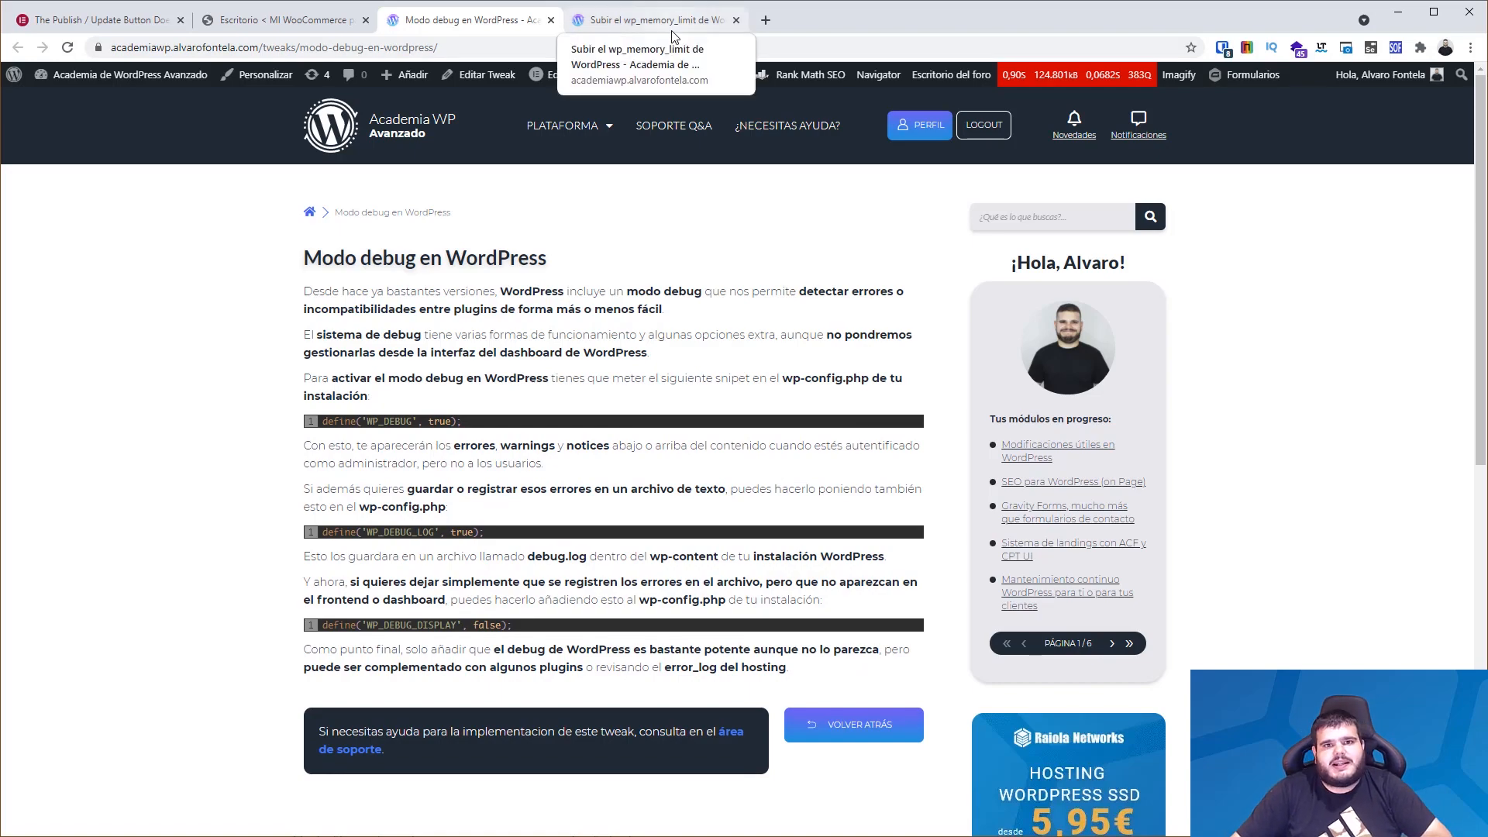
left_click(671, 23)
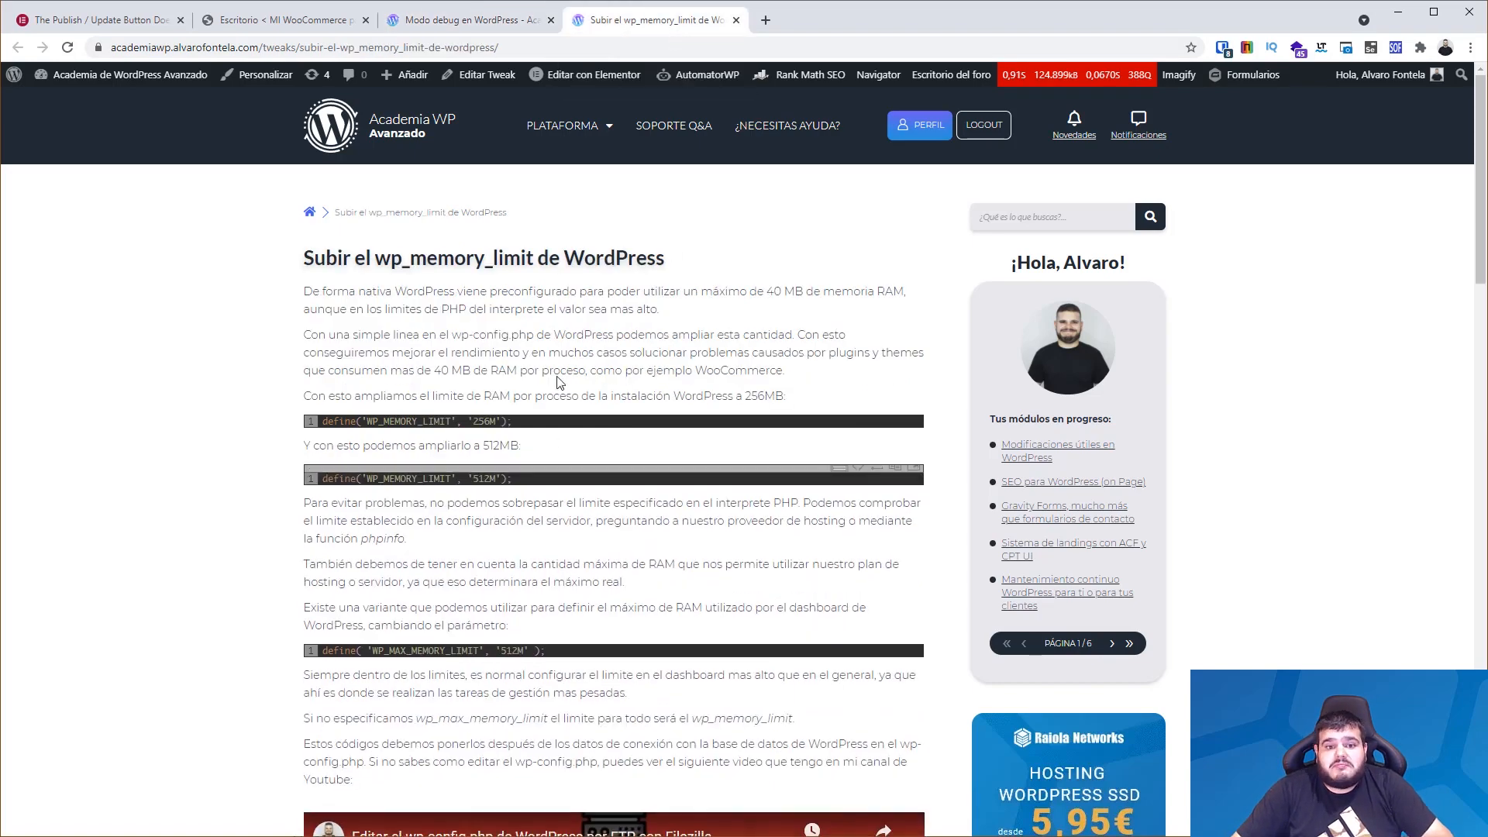
scroll(560, 382, "down", 5)
scroll(559, 382, "up", 5)
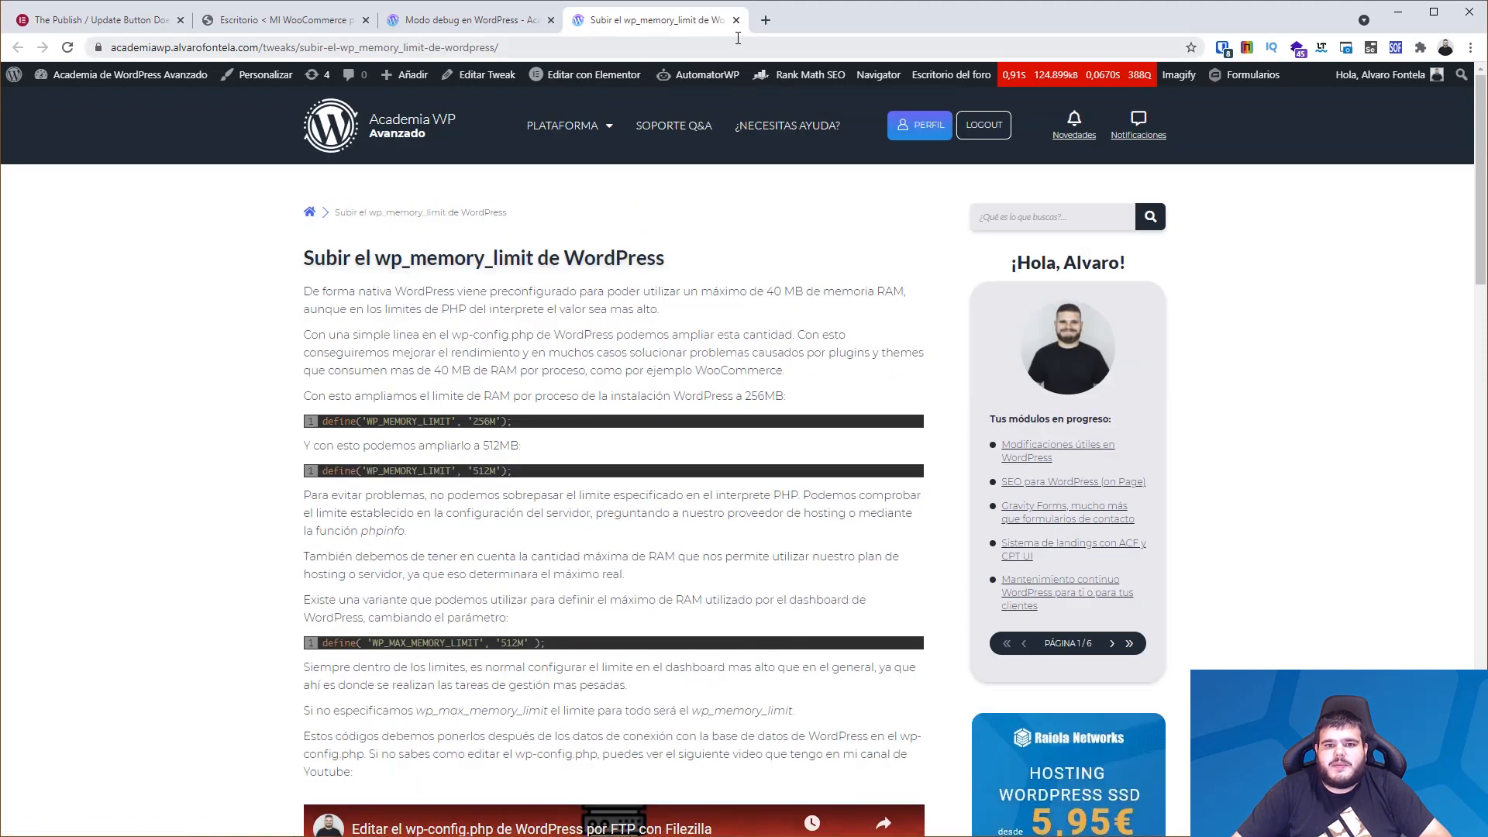
left_click(736, 20)
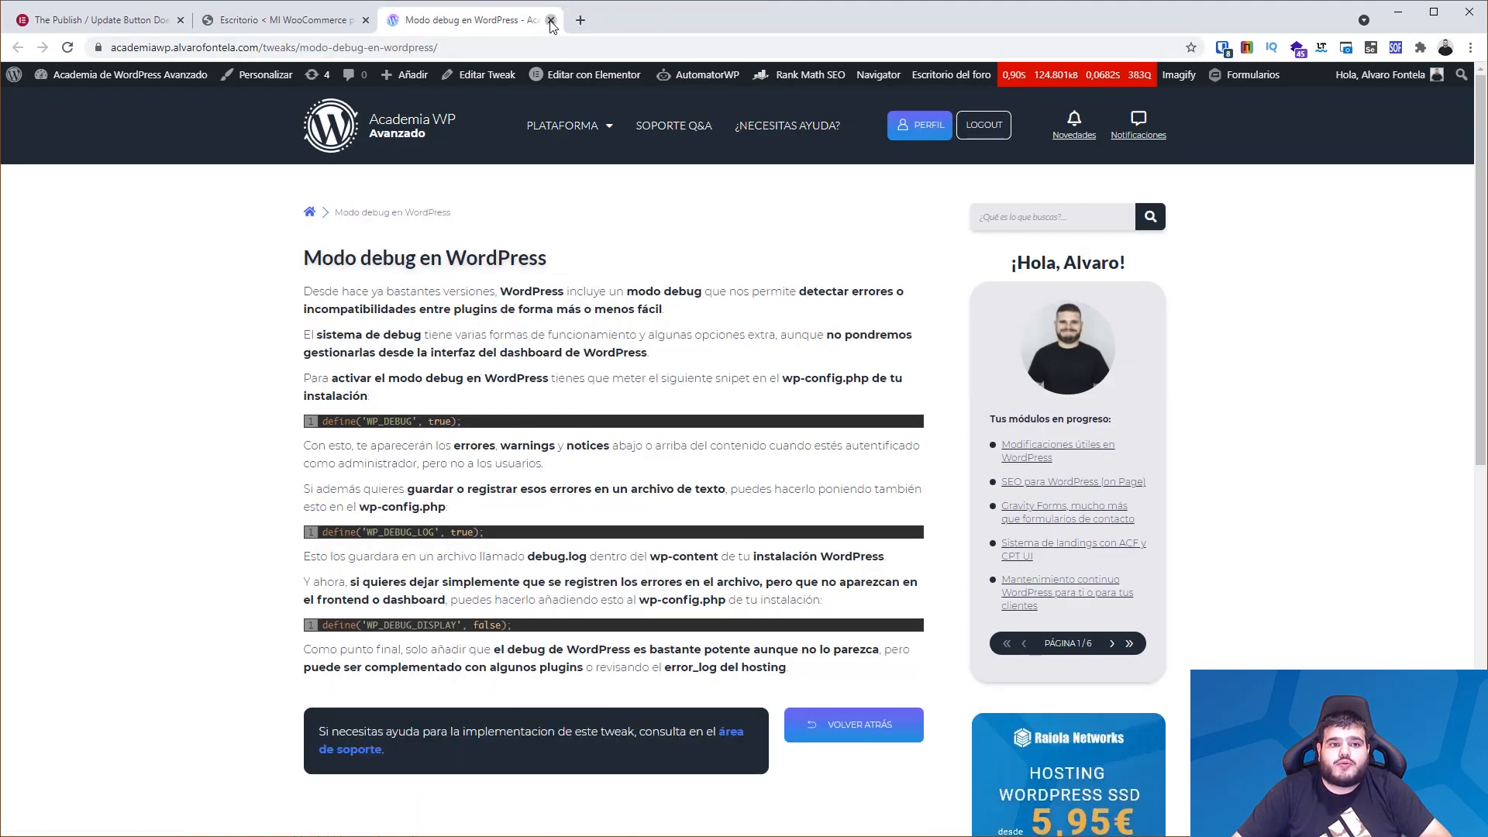
left_click(551, 20)
left_click(132, 23)
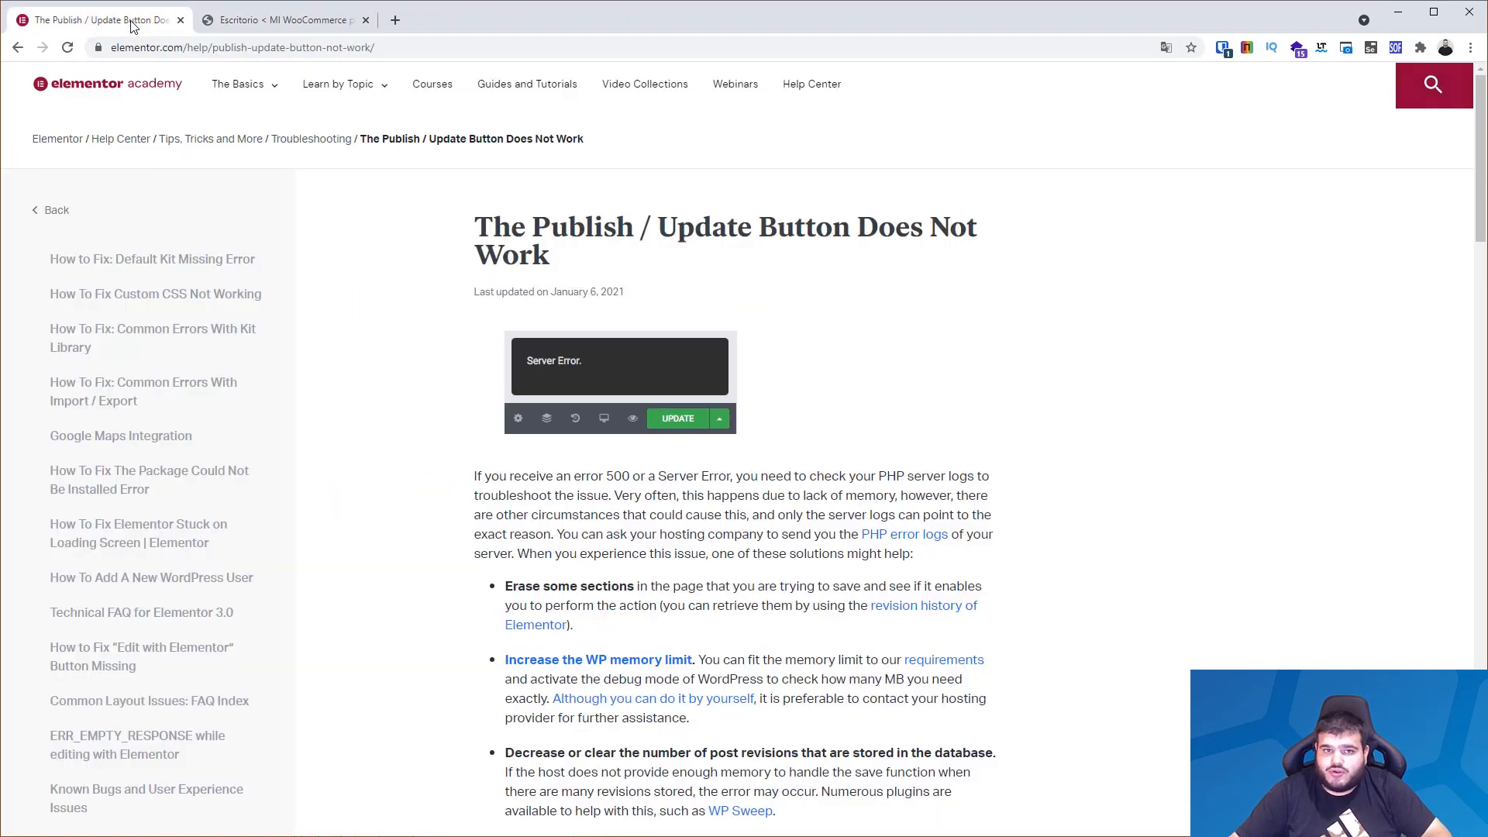